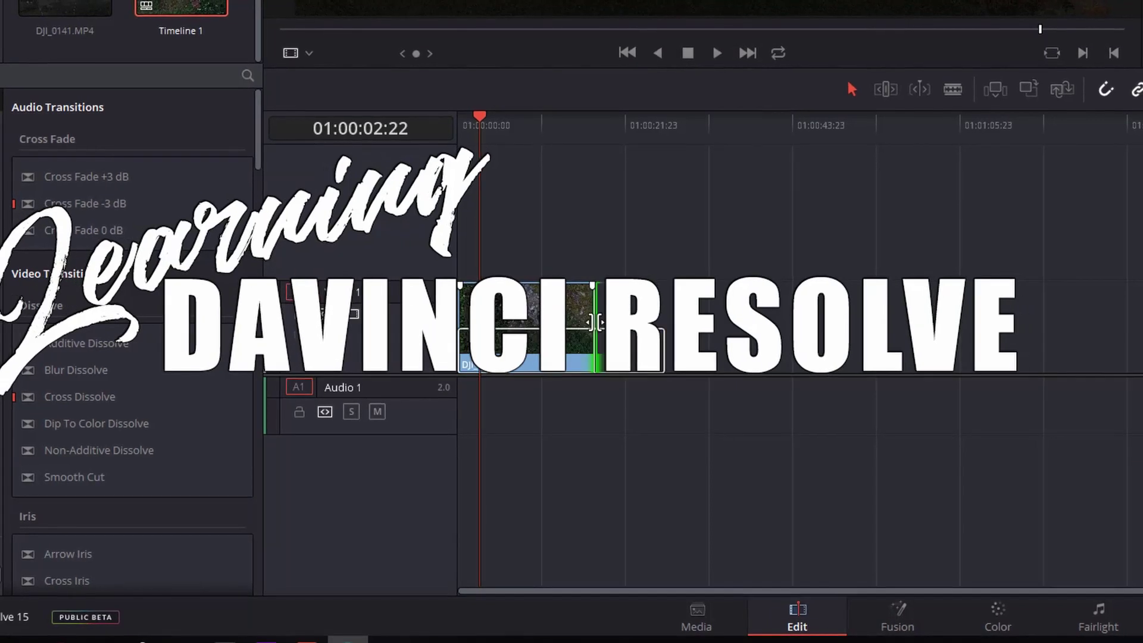
left_click_drag(596, 322, 549, 323)
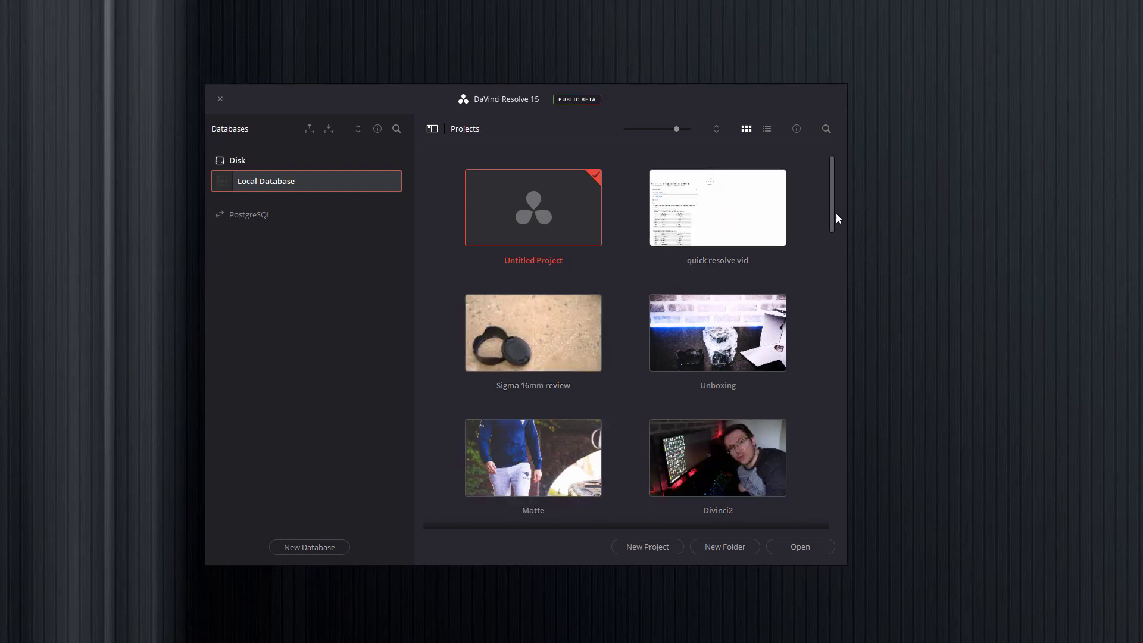
Step: Create a new project named "Drone footage" in the local database
left_click_drag(831, 185, 840, 149)
left_click(653, 547)
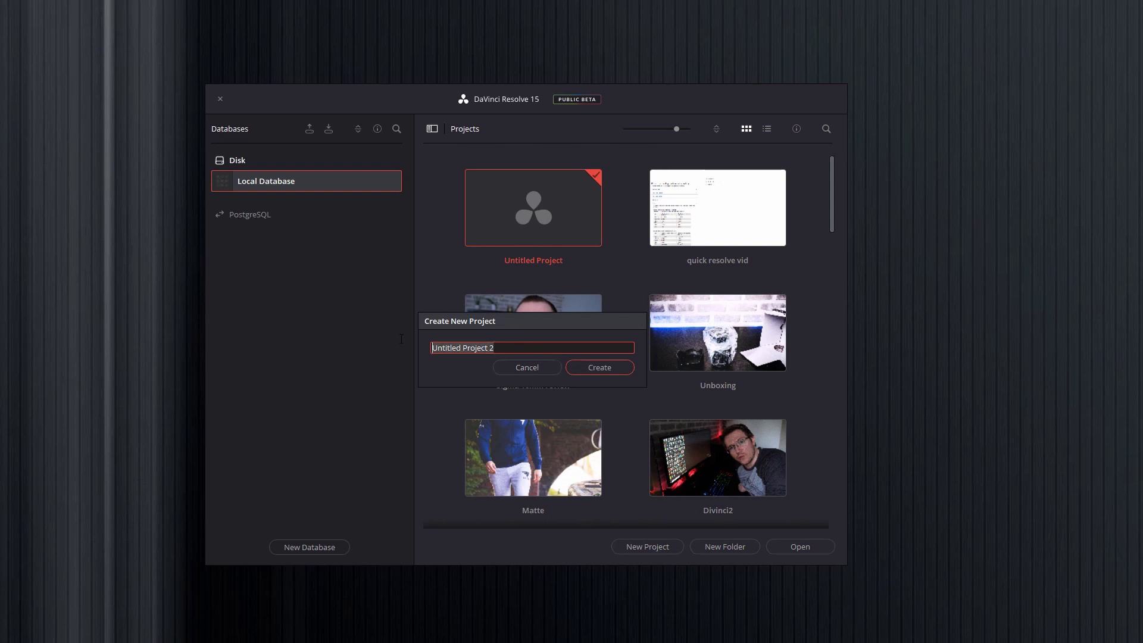
type("Drone footage")
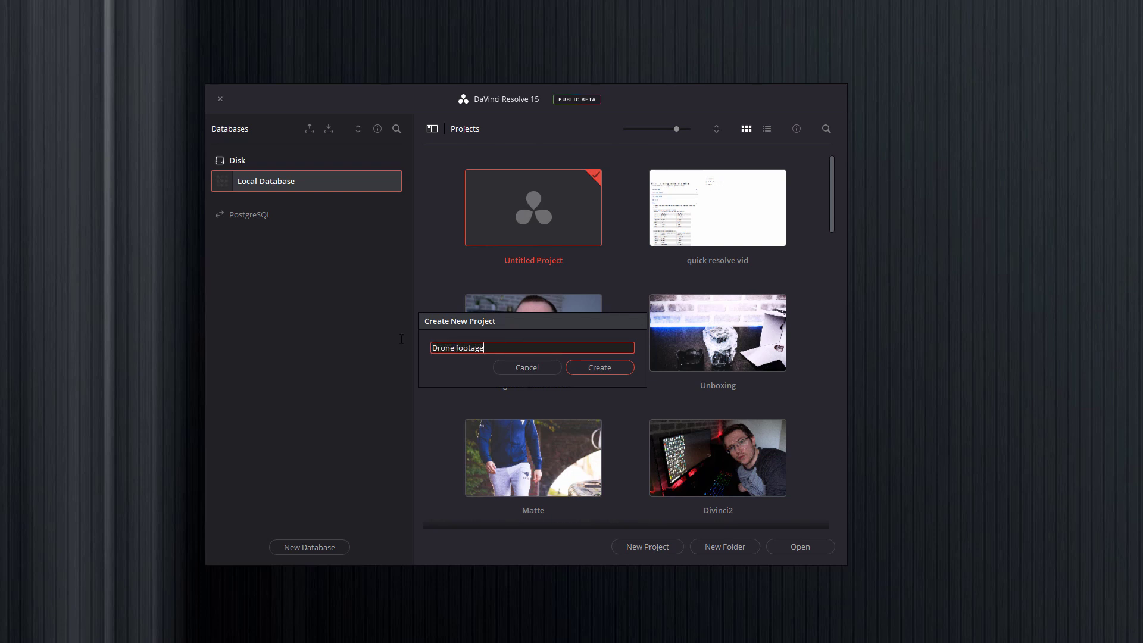
left_click(601, 367)
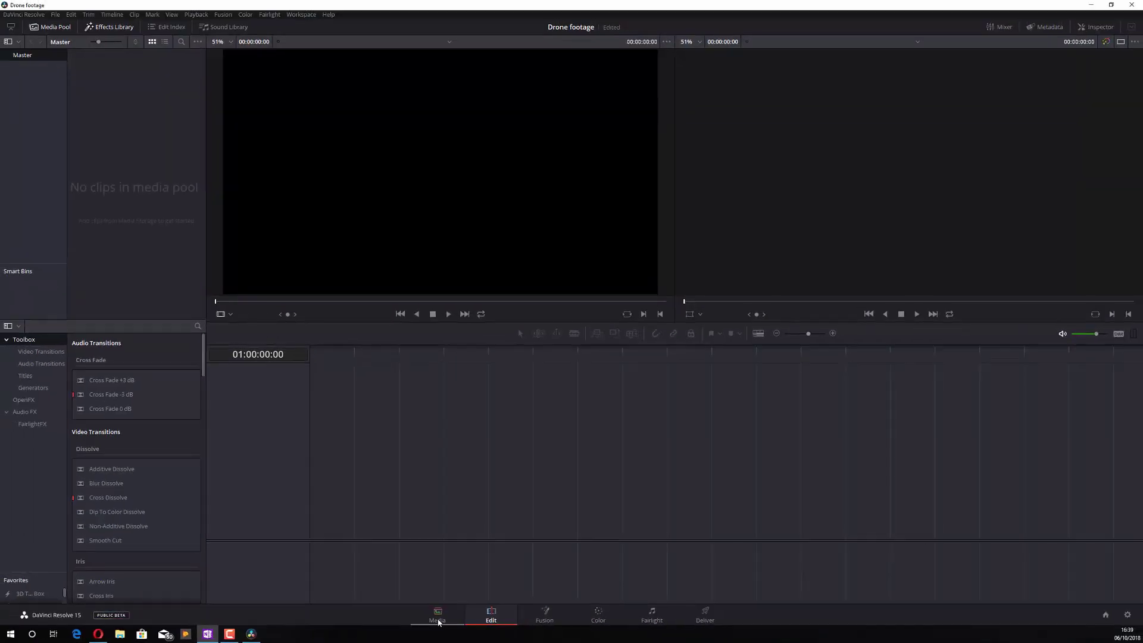
Step: Go to the Media page and expand the SAMSUNG (E:) drive in the media storage browser
left_click(347, 604)
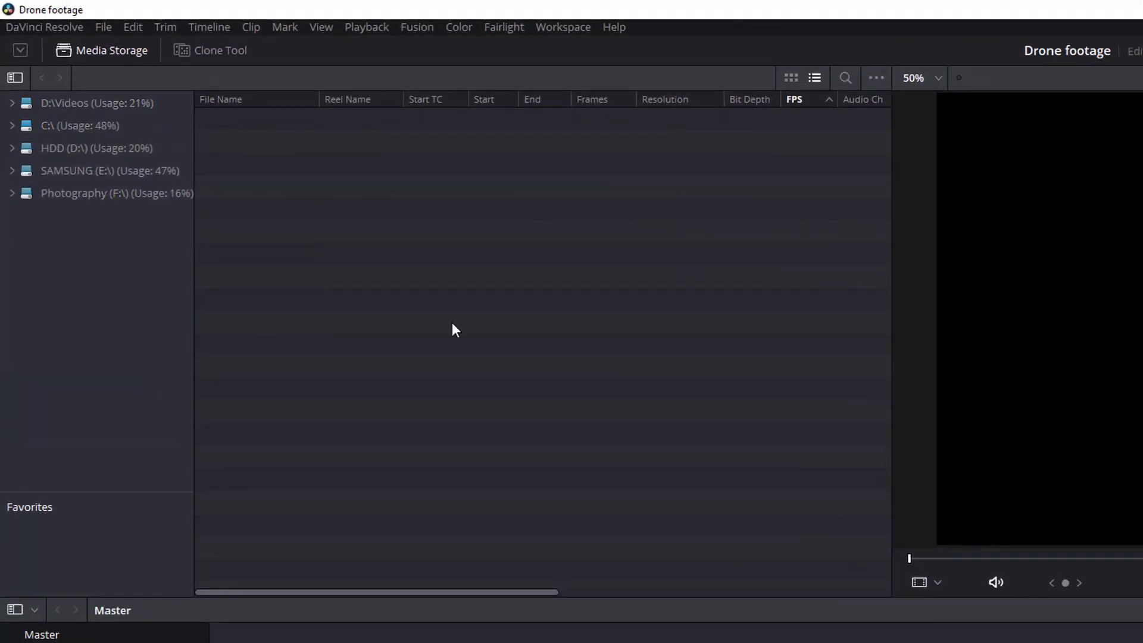
left_click(106, 51)
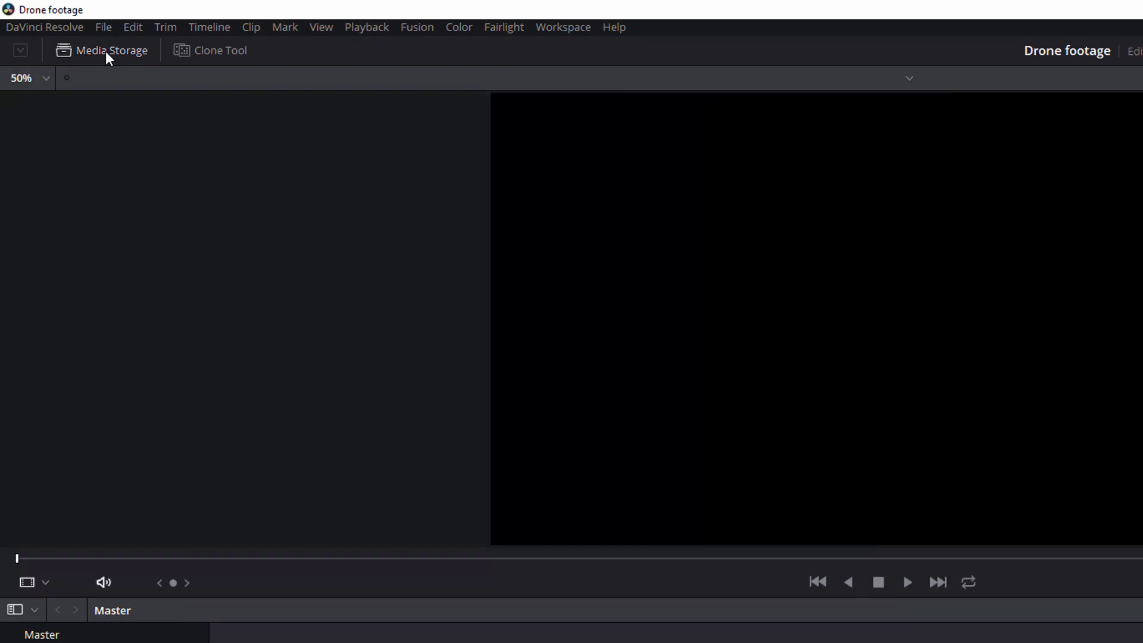
left_click(106, 51)
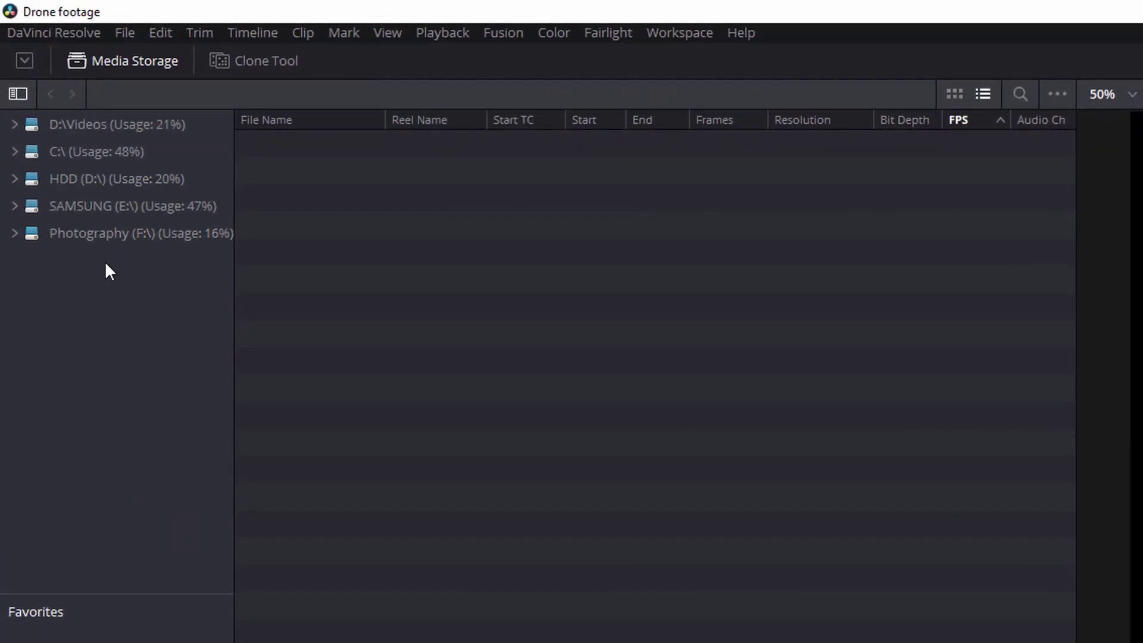
left_click(17, 208)
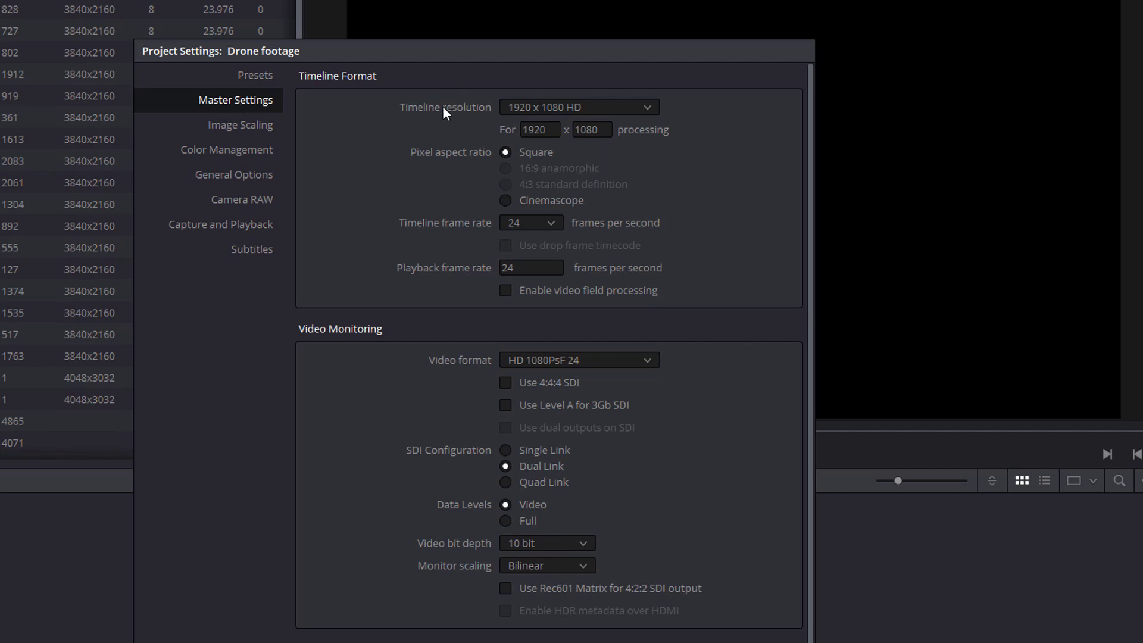
Step: Set the project's timeline resolution to 3840 x 2160 Ultra HD
left_click(650, 112)
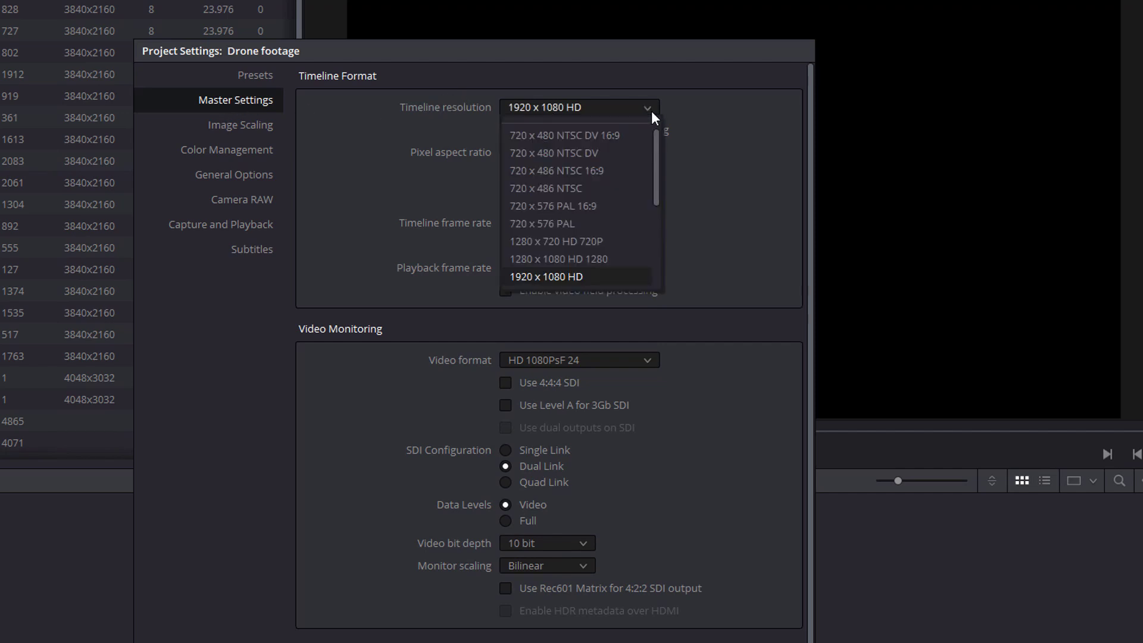
left_click_drag(659, 141, 662, 176)
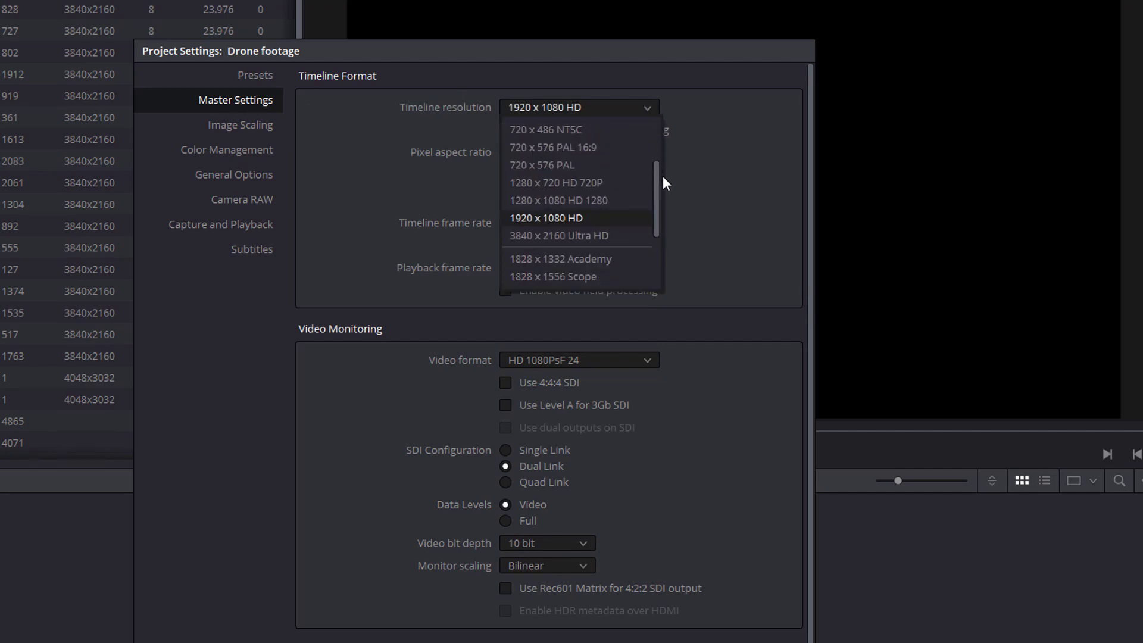
left_click(574, 240)
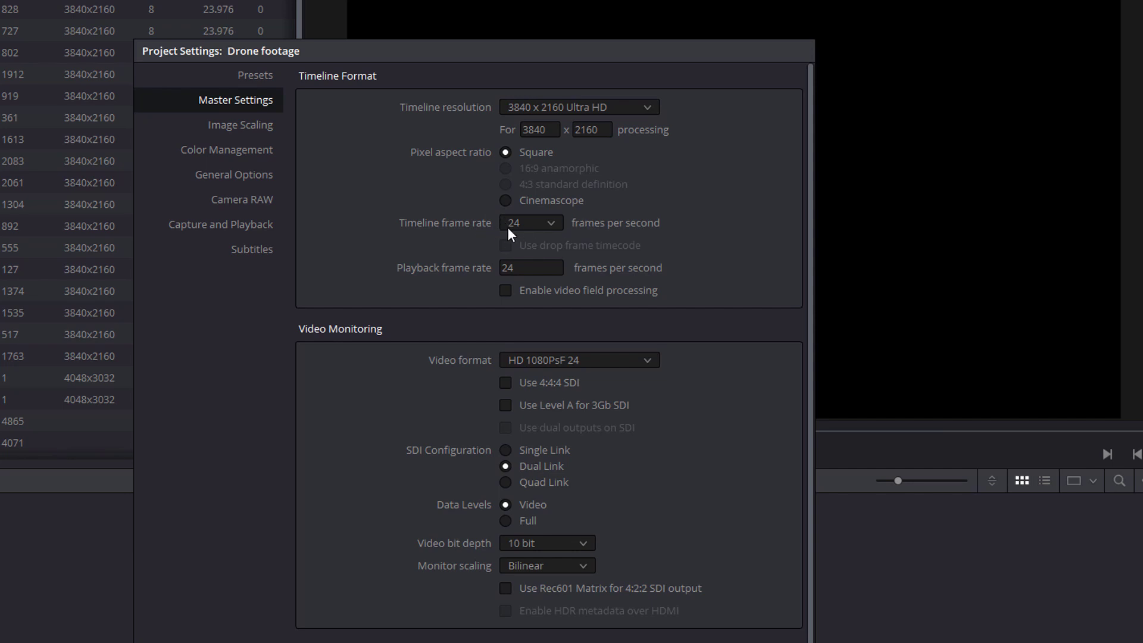
Step: Set the timeline frame rate to 23.976 frames per second and save the project settings
left_click_drag(247, 57, 446, 44)
left_click_drag(583, 51, 528, 42)
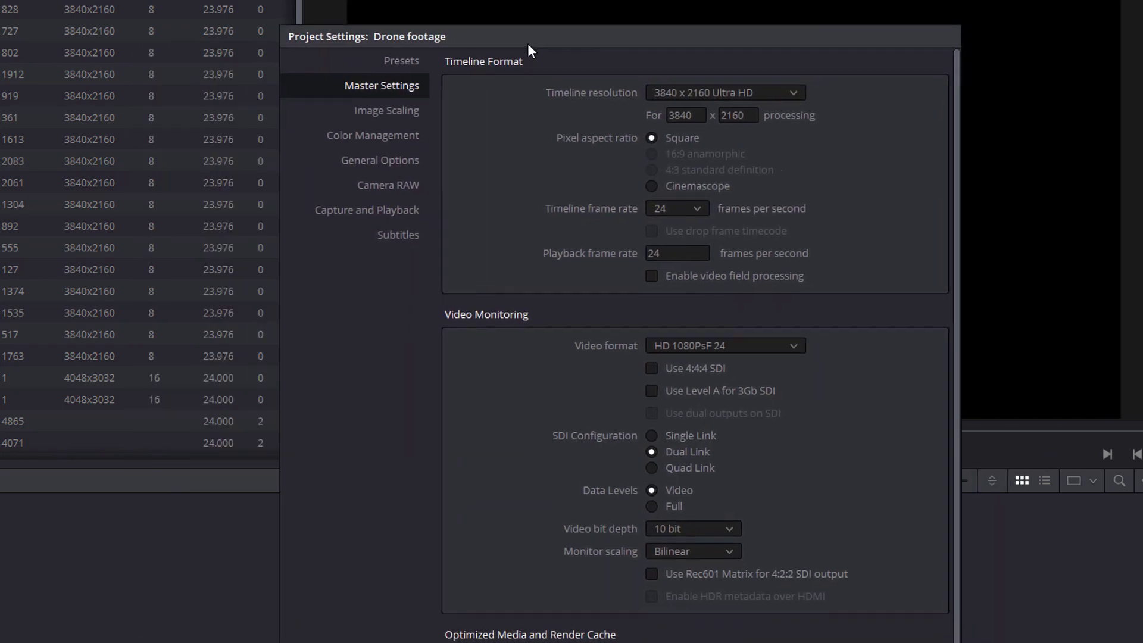
left_click(696, 208)
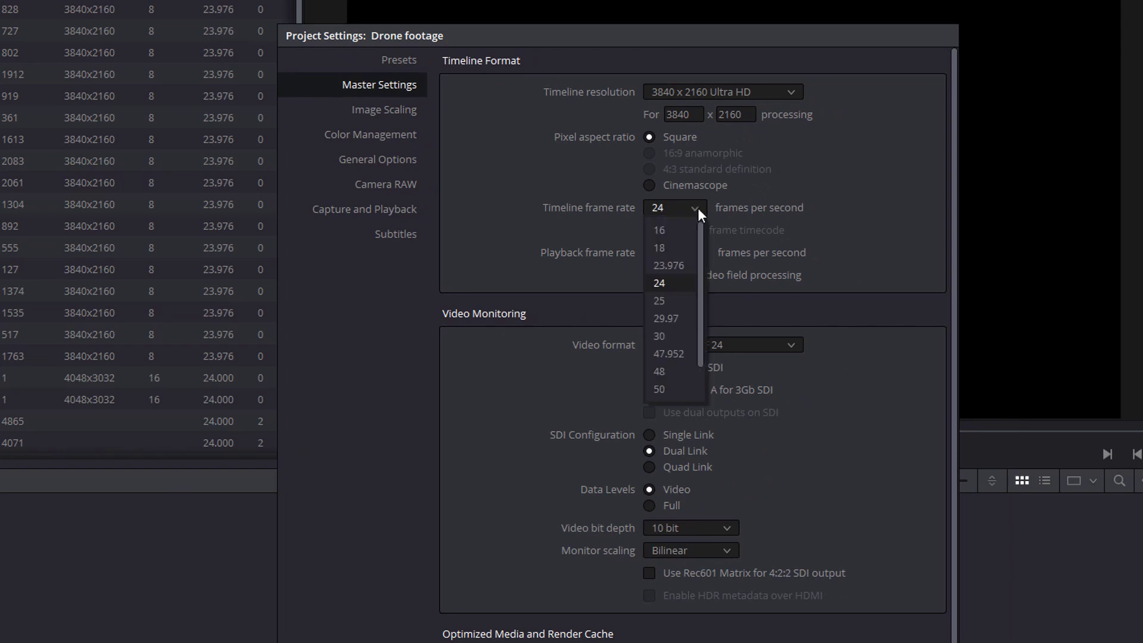
left_click(672, 266)
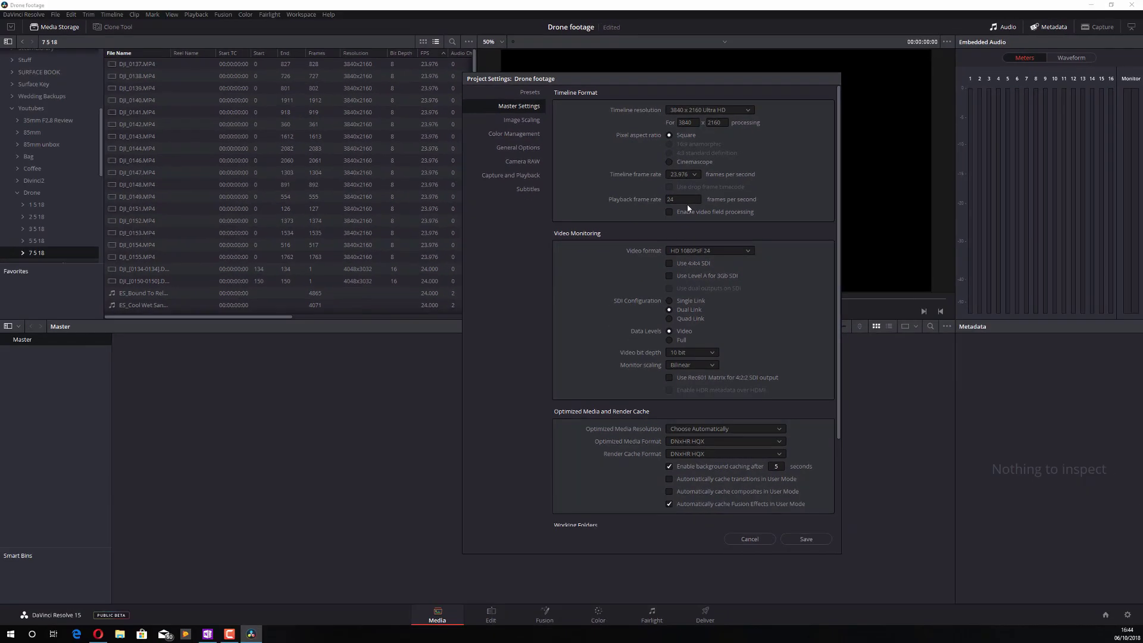
left_click(807, 539)
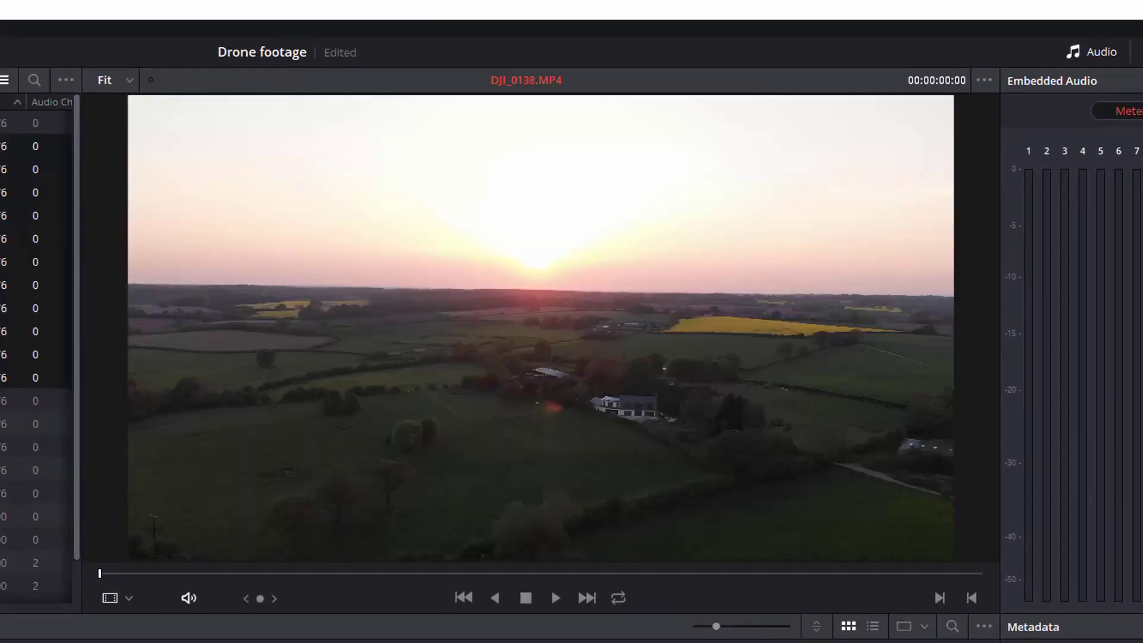
Step: Preview the drone clips in the viewer and scrub back through DJI_0144.MP4
key("Down")
key("Down")
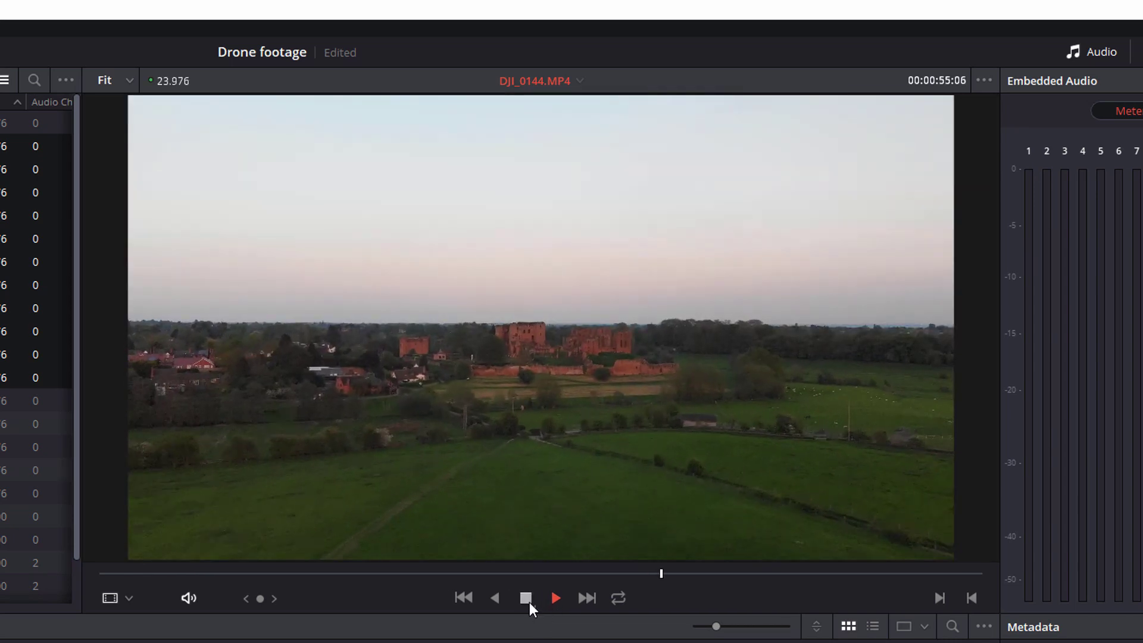
left_click_drag(670, 574, 476, 573)
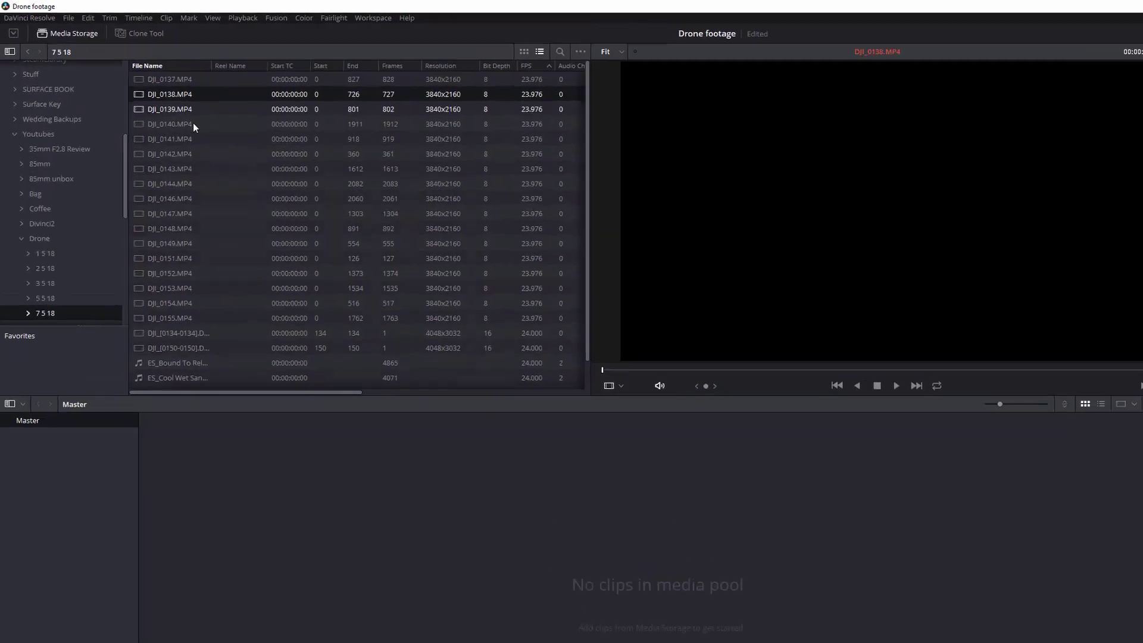
Step: Select the clips DJI_0138.MP4 through DJI_0149.MP4 in the 7 5 18 folder and add them to the media pool
left_click(151, 111)
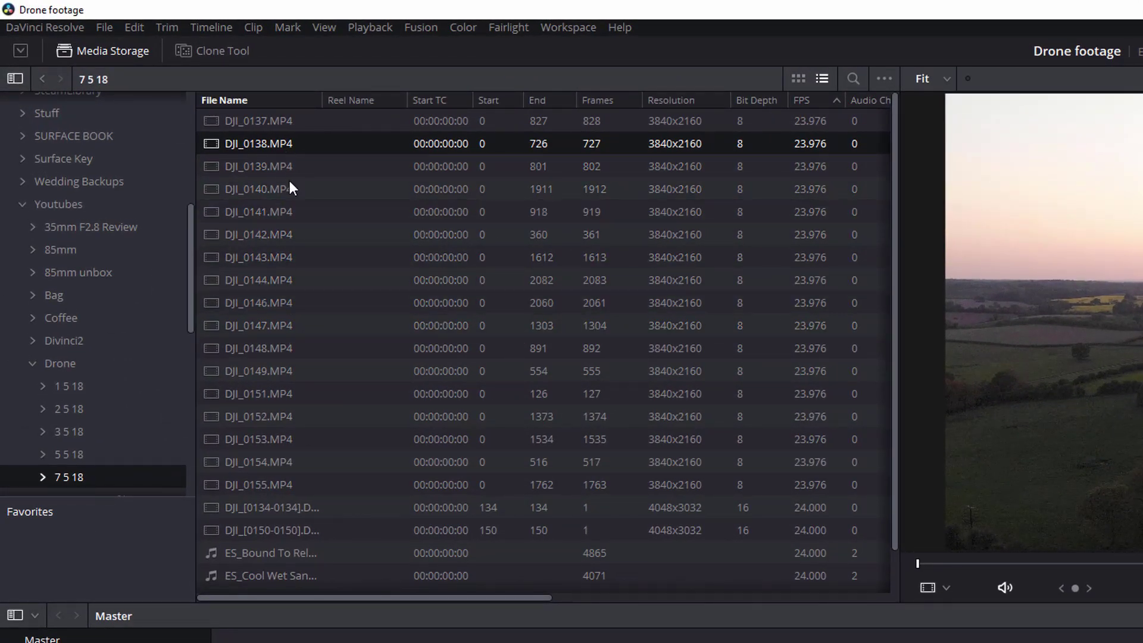
left_click(278, 304, "shift")
left_click(288, 277)
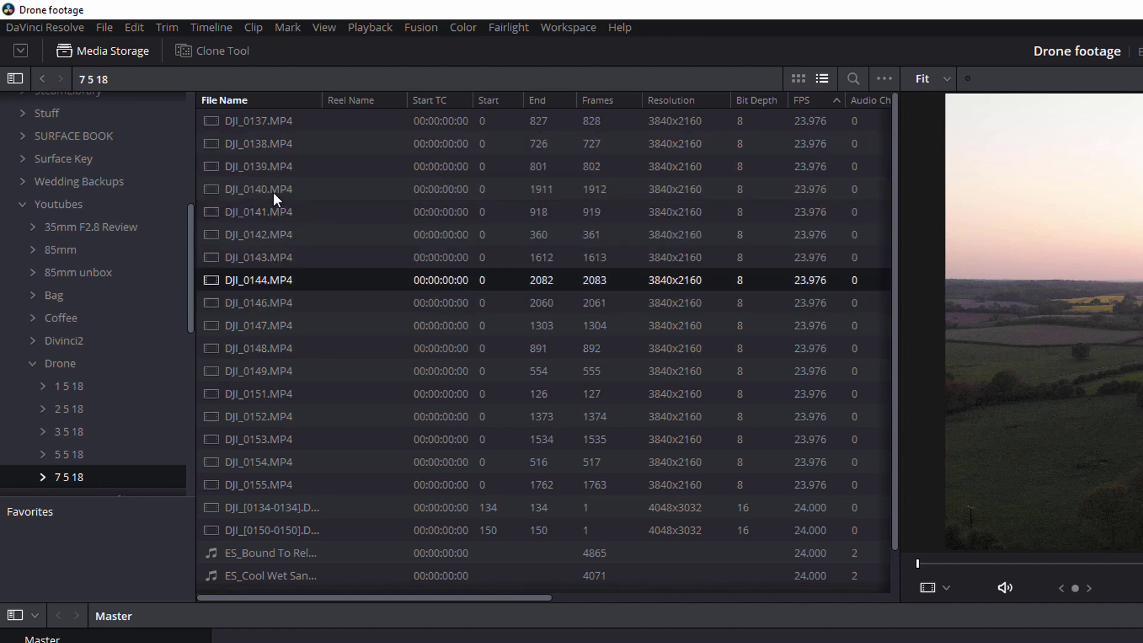
left_click(284, 145)
left_click(284, 372, "ctrl")
left_click(283, 371, "shift")
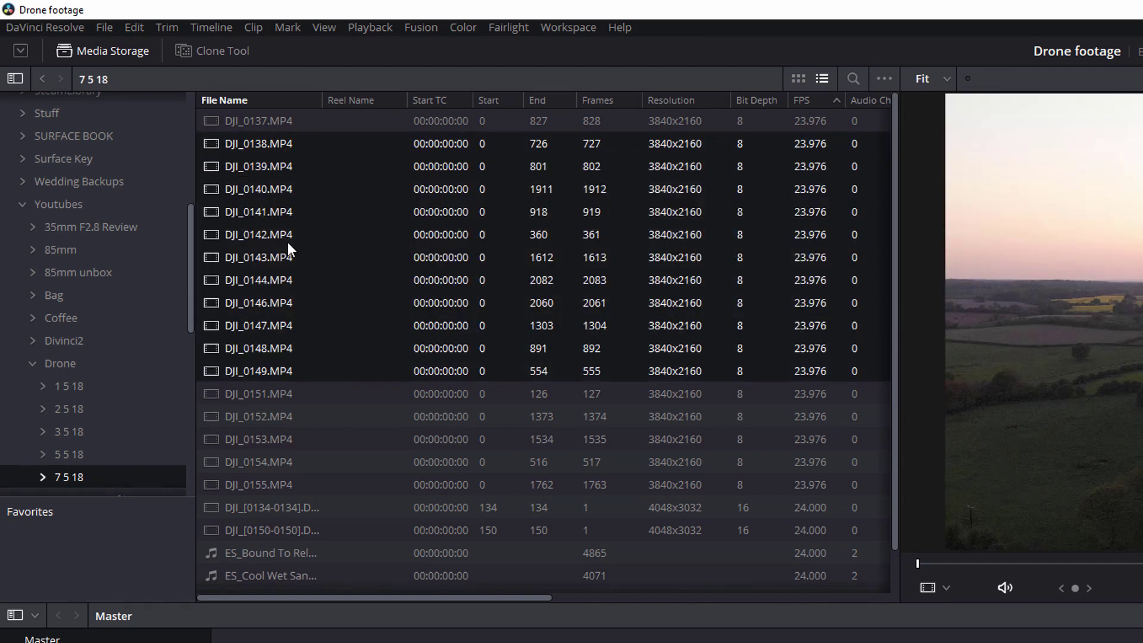
left_click_drag(287, 242, 1142, 642)
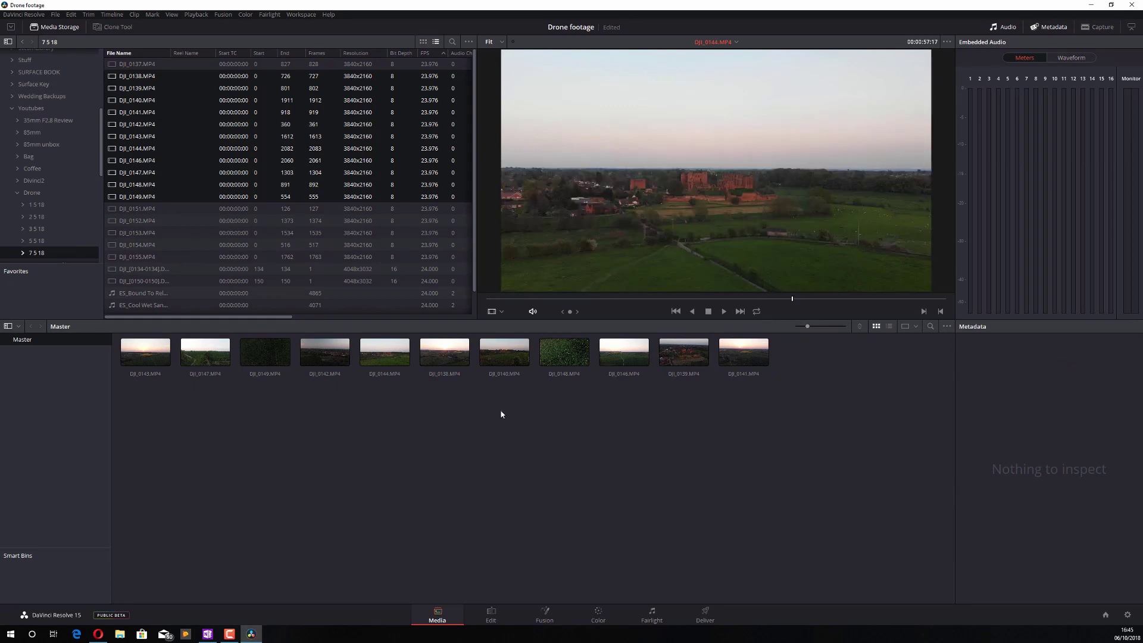
key("alt+Tab")
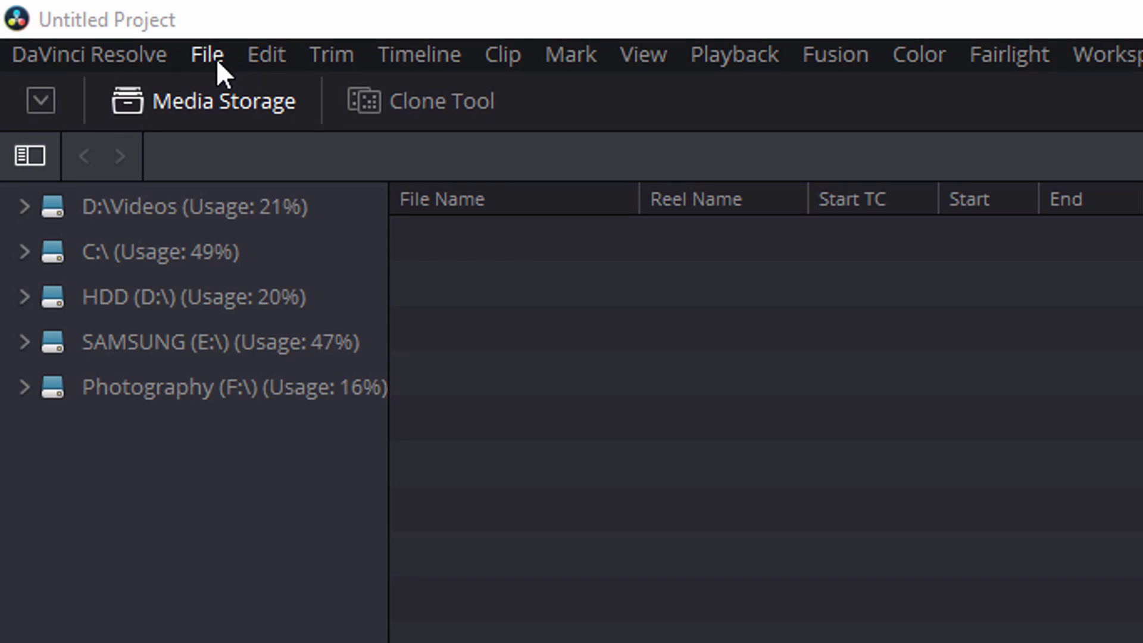
left_click(217, 58)
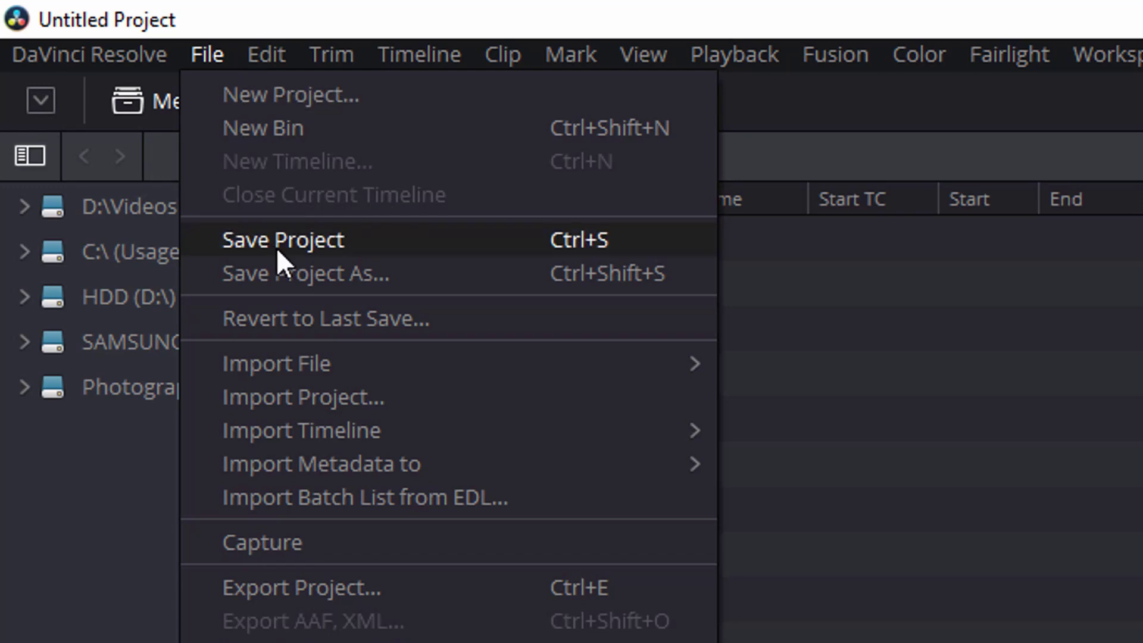
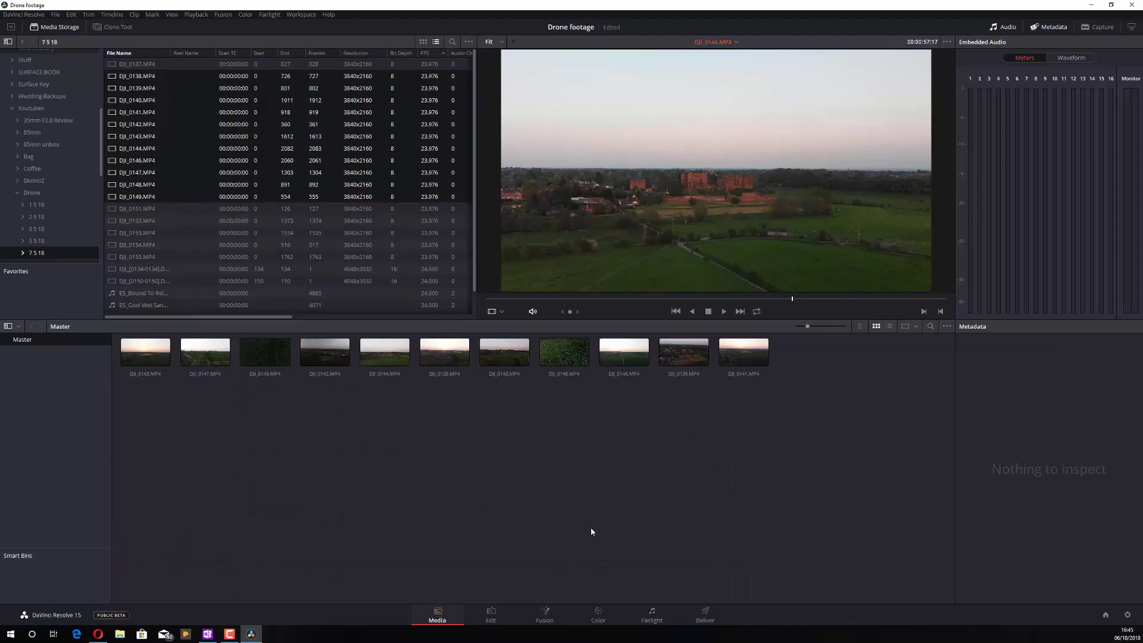
Step: Switch to the Edit page and load DJI_0142.MP4 into the source viewer
left_click(494, 620)
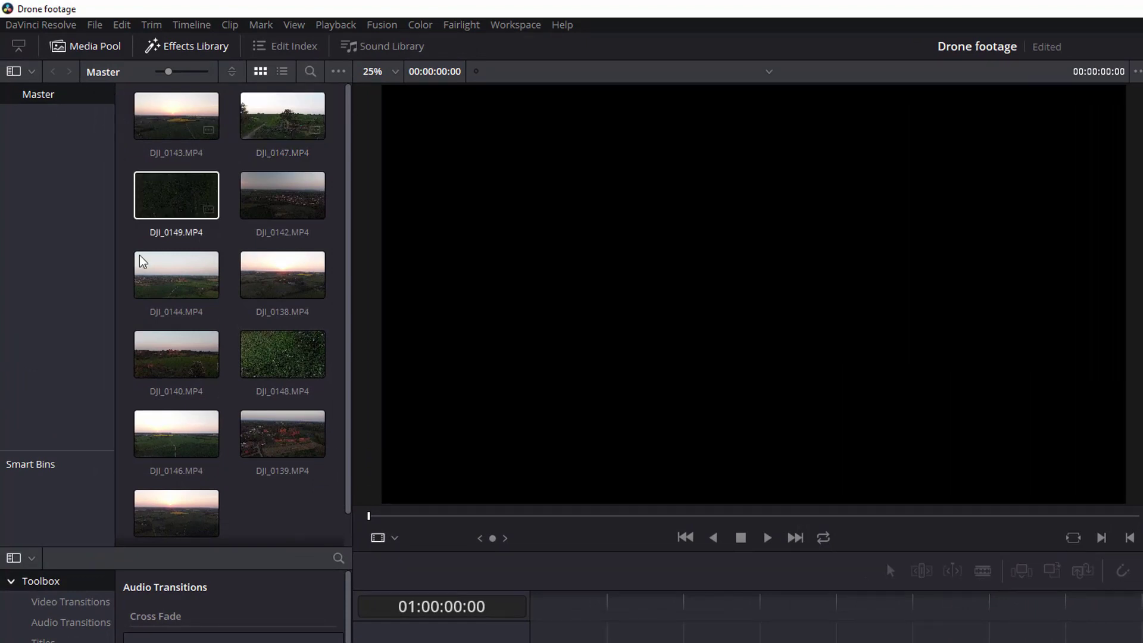
left_click_drag(350, 140, 351, 112)
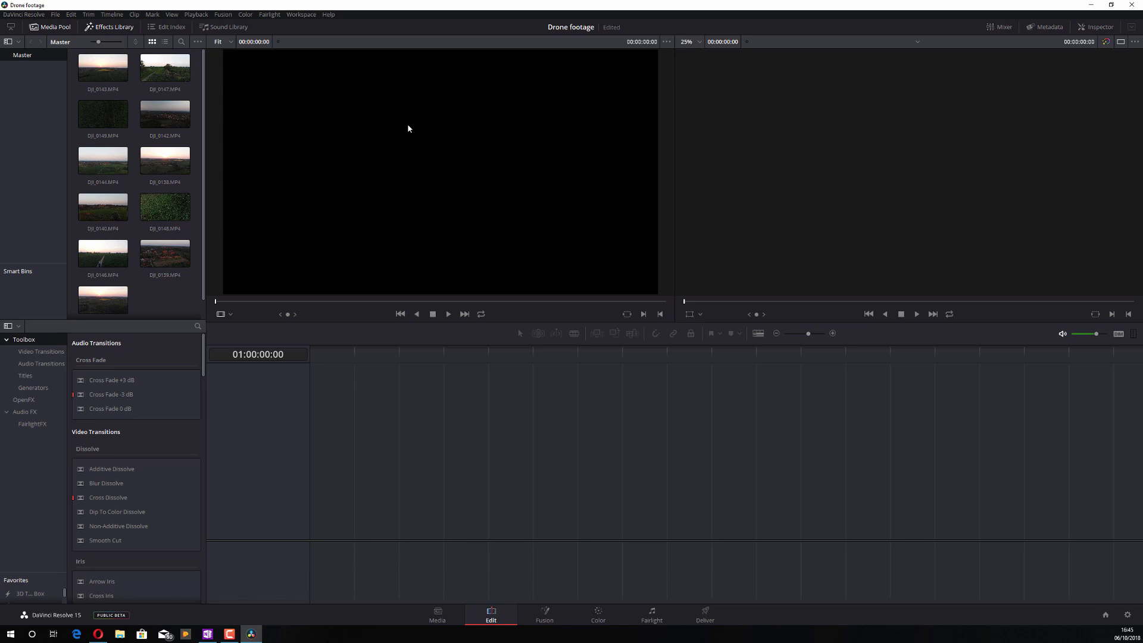
left_click(160, 117)
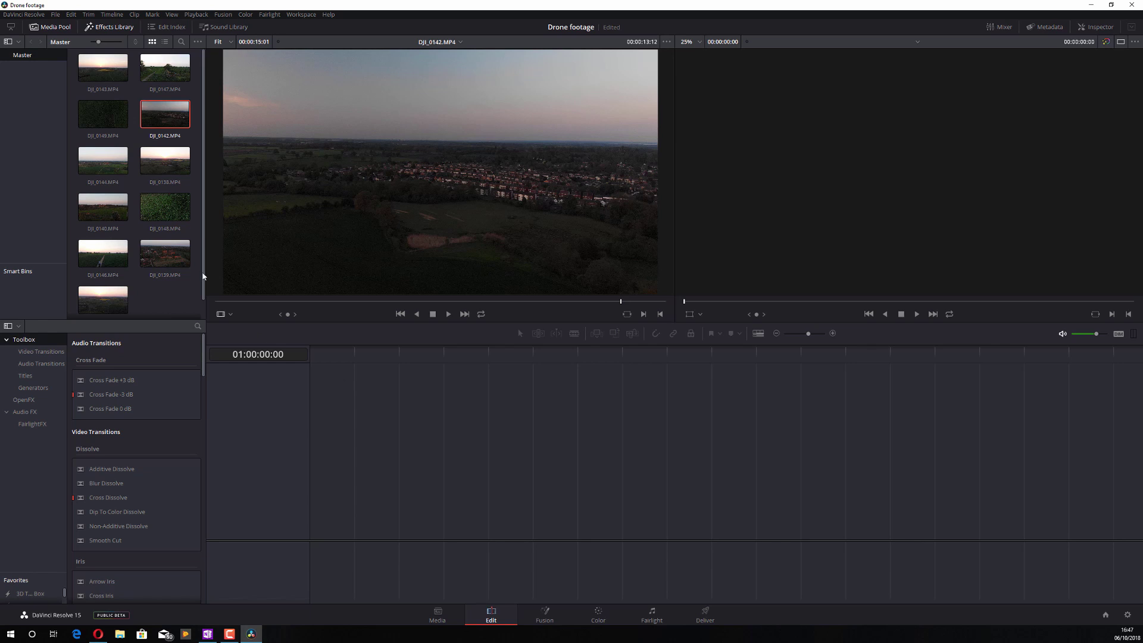
Step: Place DJI_0148.MP4 on the empty timeline's first video track, starting about 7 seconds in
left_click(160, 208)
left_click(104, 209, "ctrl")
left_click(105, 161, "ctrl")
left_click(159, 170, "ctrl")
left_click(161, 210)
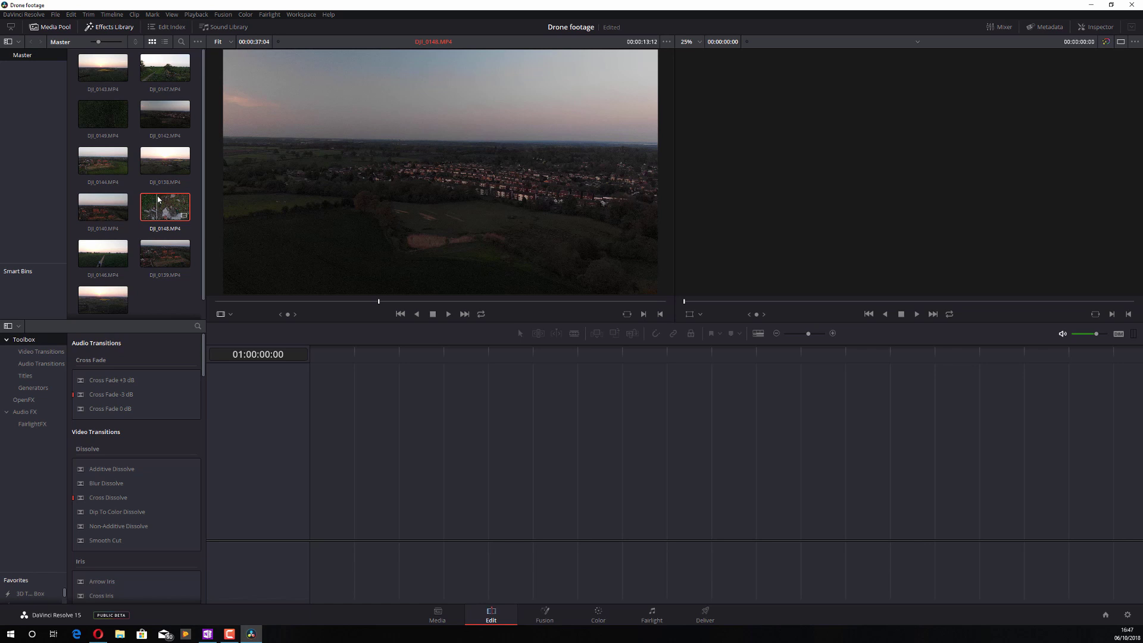
left_click_drag(162, 204, 329, 467)
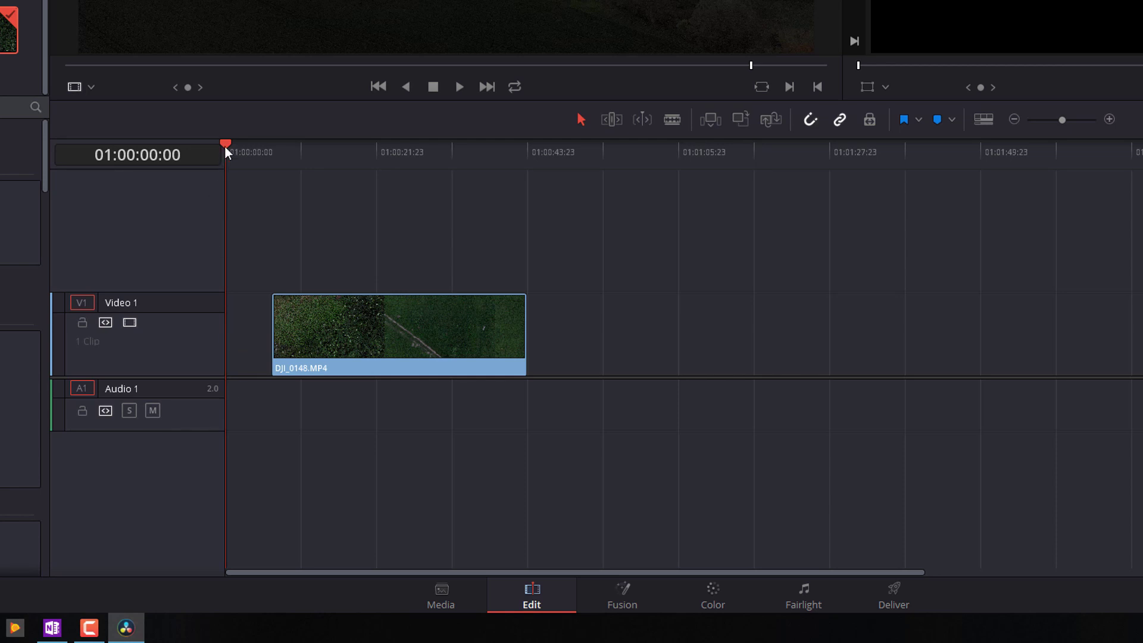
Step: Scrub through the timeline and play it from the beginning to check the gap before the clip
left_click(240, 152)
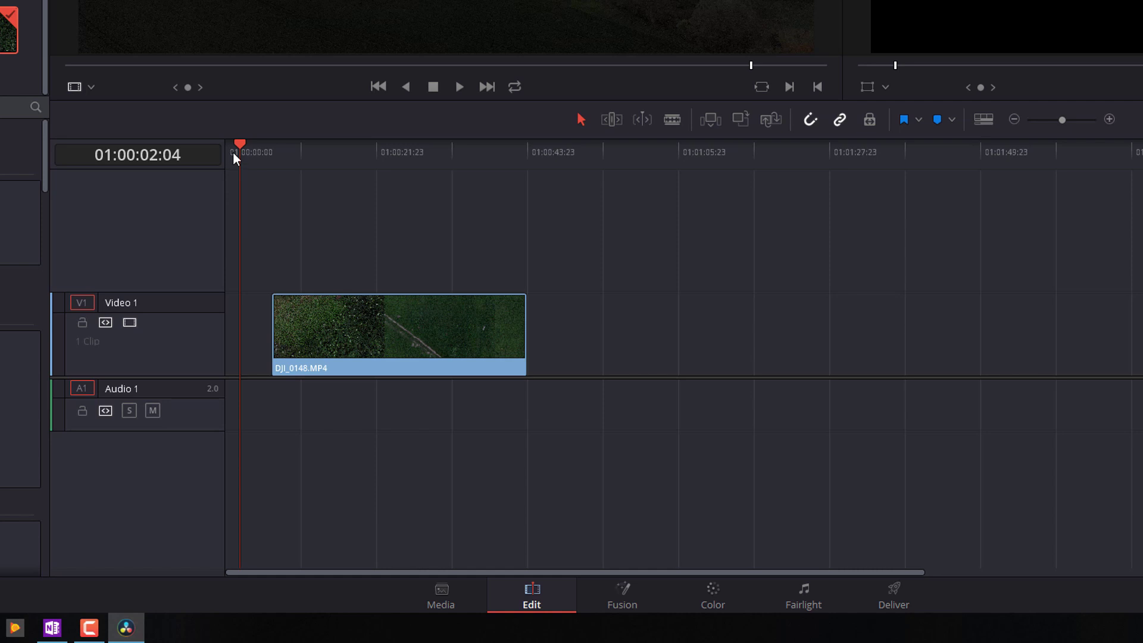
left_click_drag(241, 153, 338, 154)
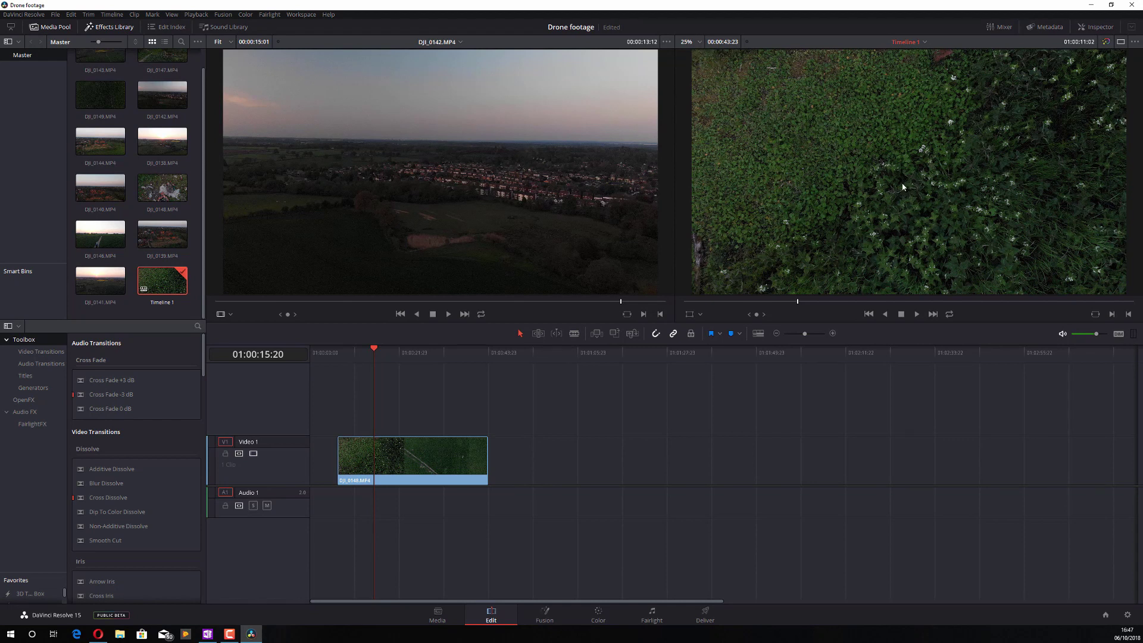
left_click(311, 352)
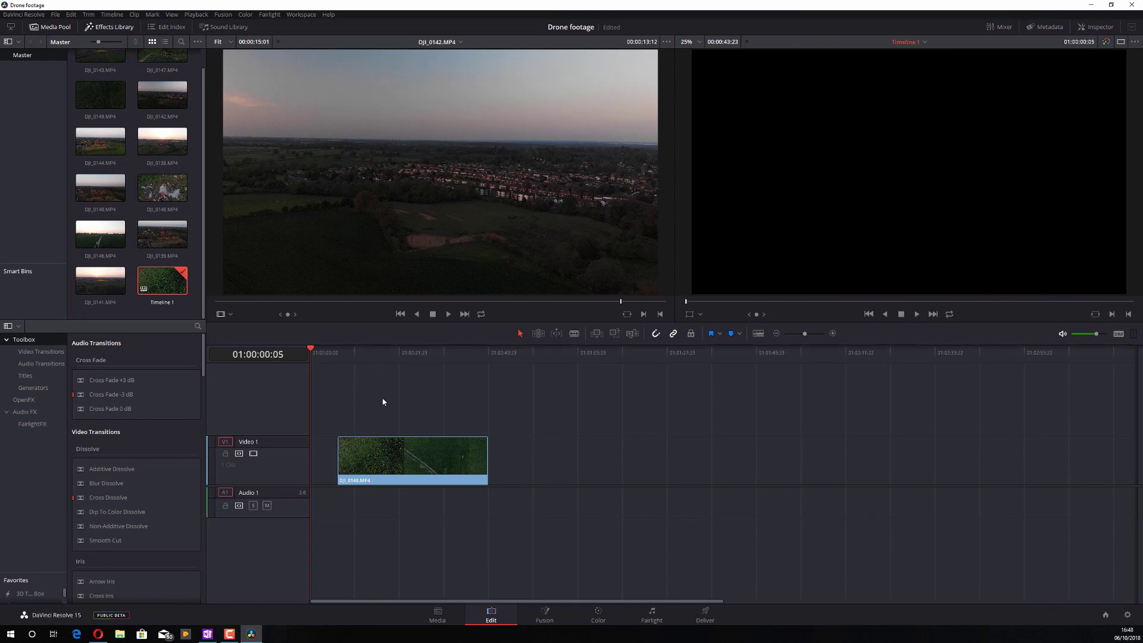
left_click(917, 313)
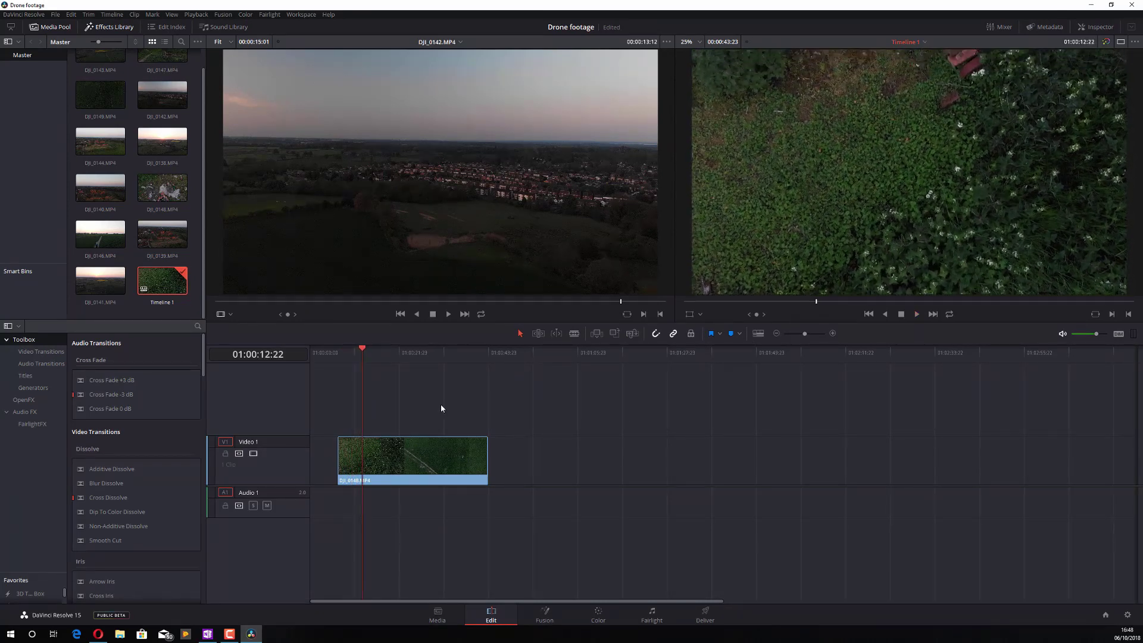
Step: Move DJI_0148.MP4 to the very start of the timeline and play it from the beginning
left_click_drag(439, 467, 409, 470)
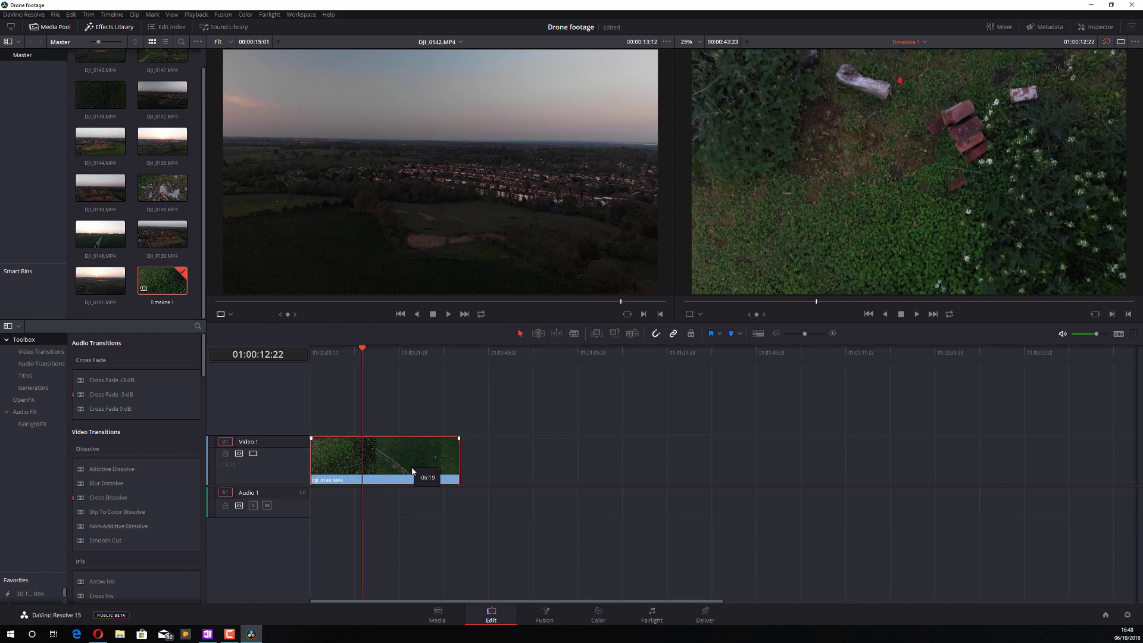
key("Home")
key("space")
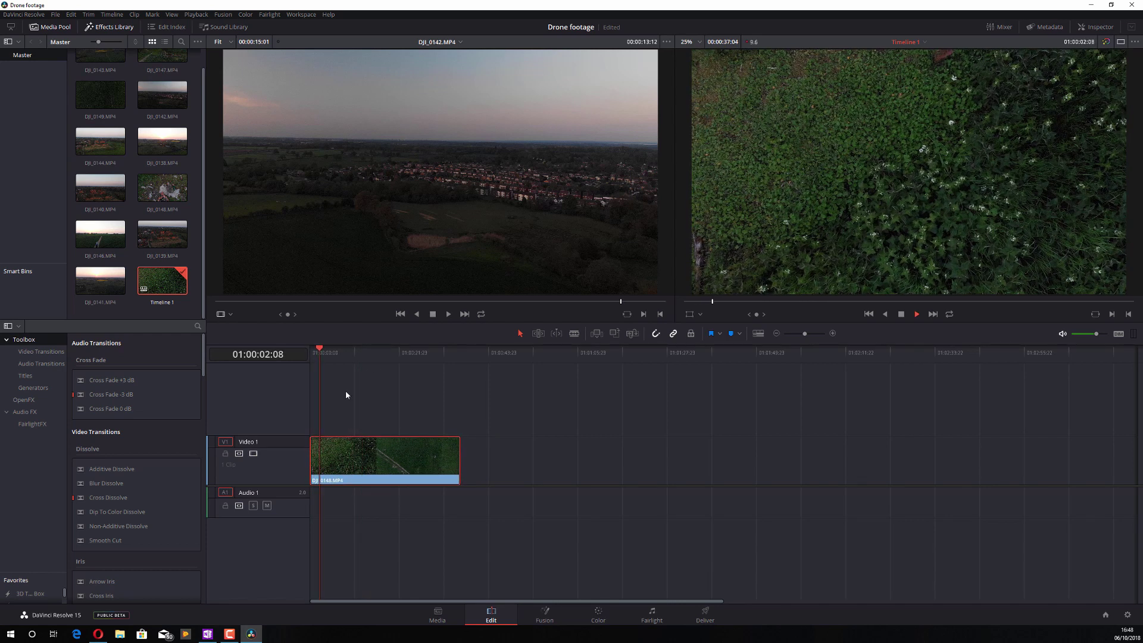
Step: Split DJI_0148.MP4 at 01:00:27:22 and delete the part after the cut
left_click_drag(316, 351, 302, 352)
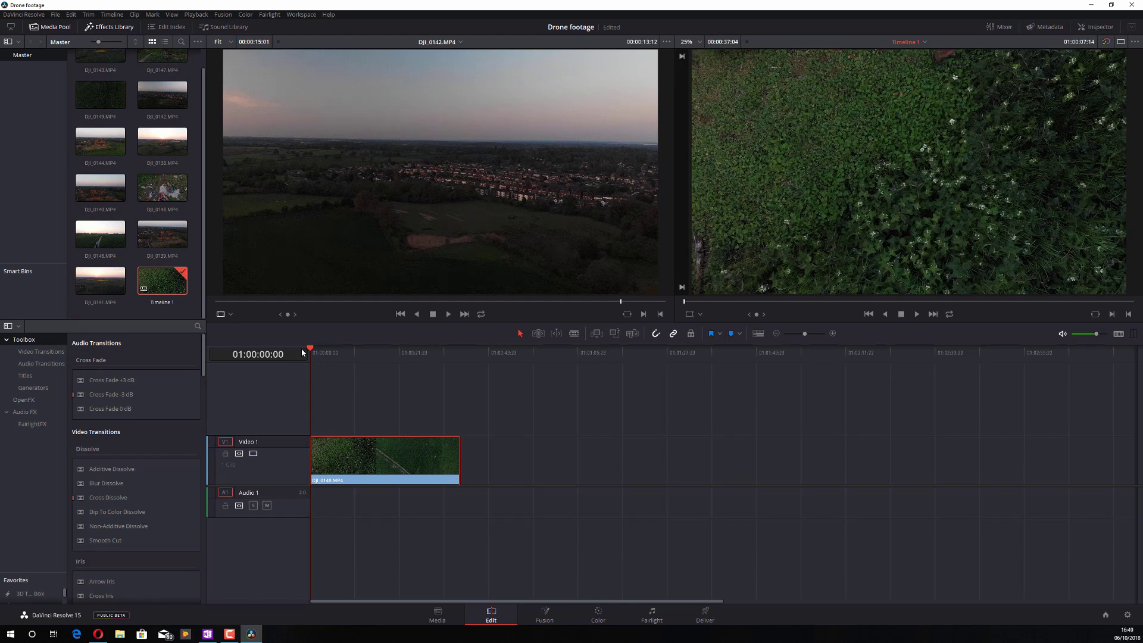
left_click_drag(321, 351, 423, 351)
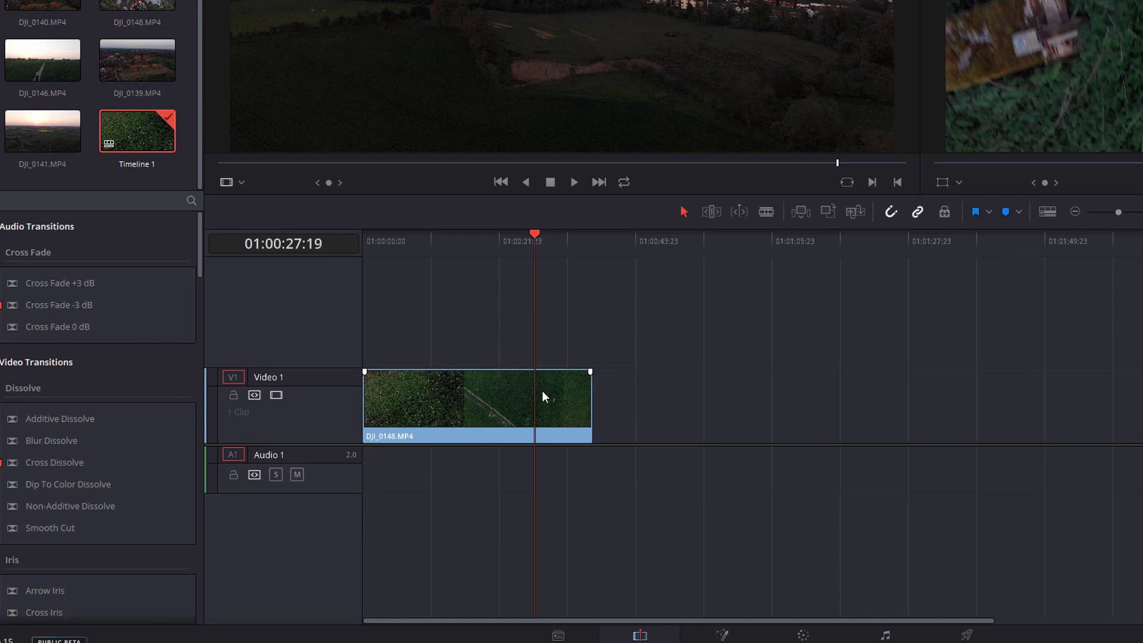
left_click(536, 237)
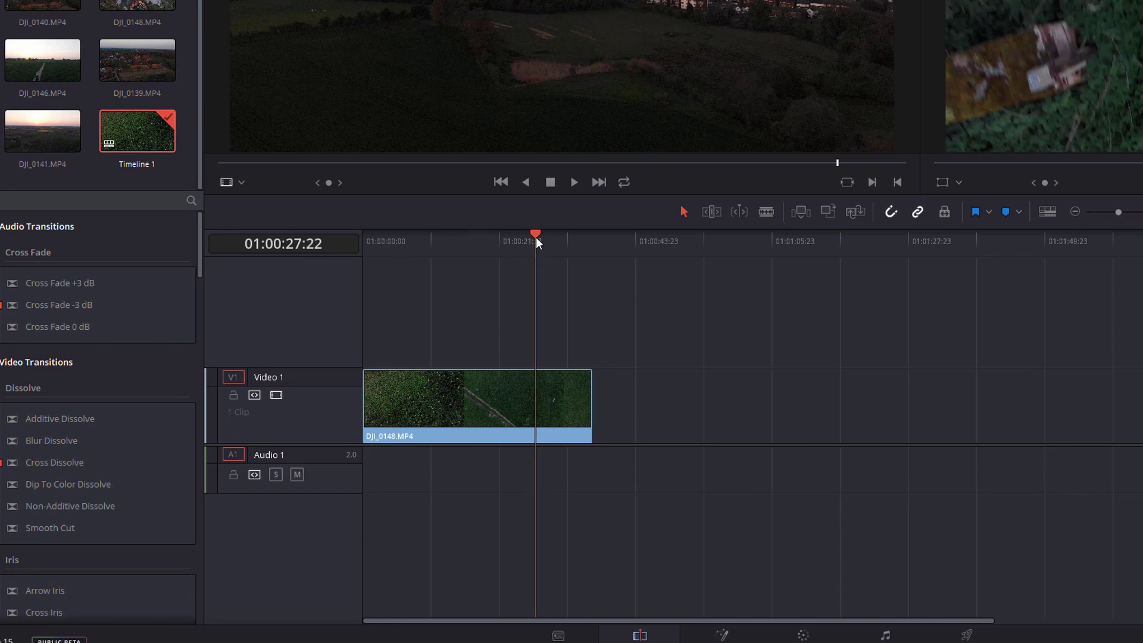
key("ctrl+b")
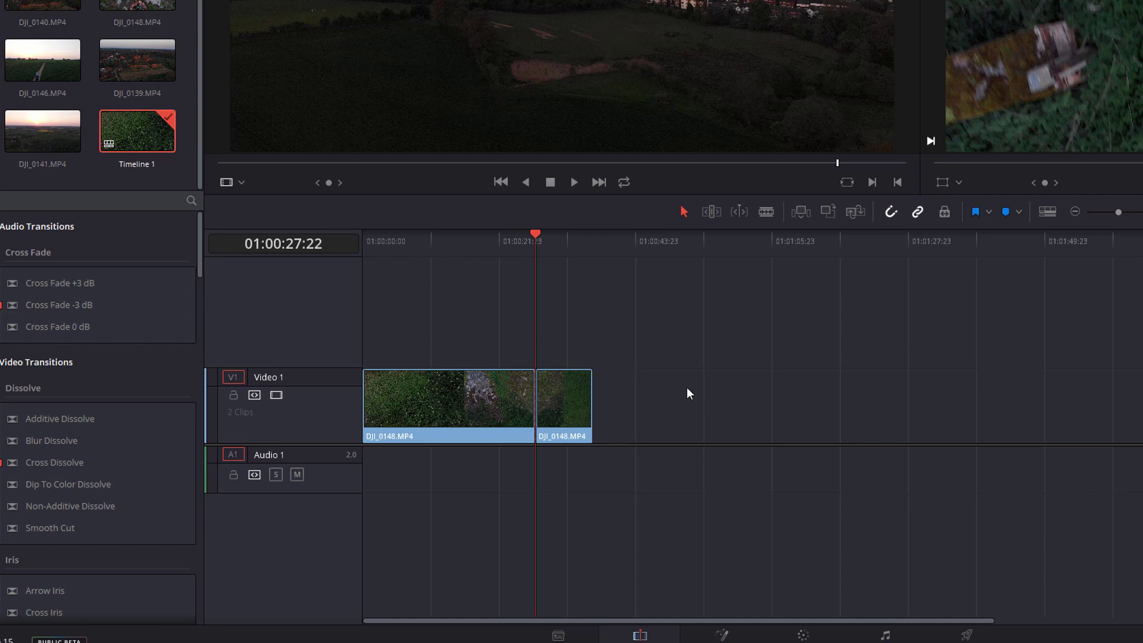
left_click(564, 407)
key("Delete")
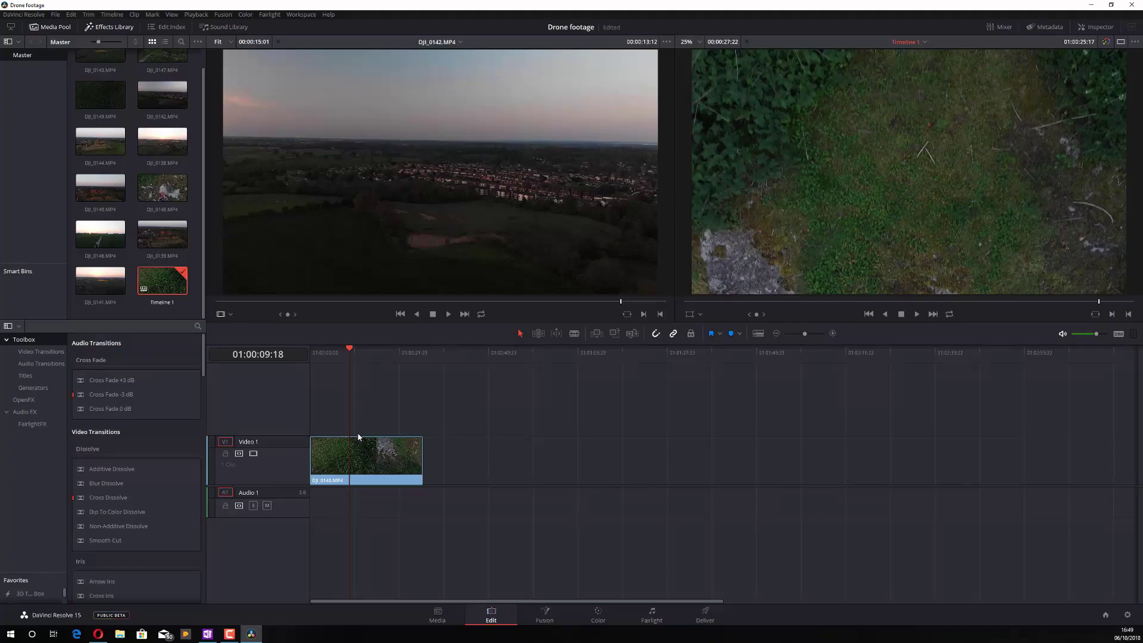
Step: Split DJI_0148.MP4 at 01:00:09:18 and delete the part before the cut
left_click(434, 383)
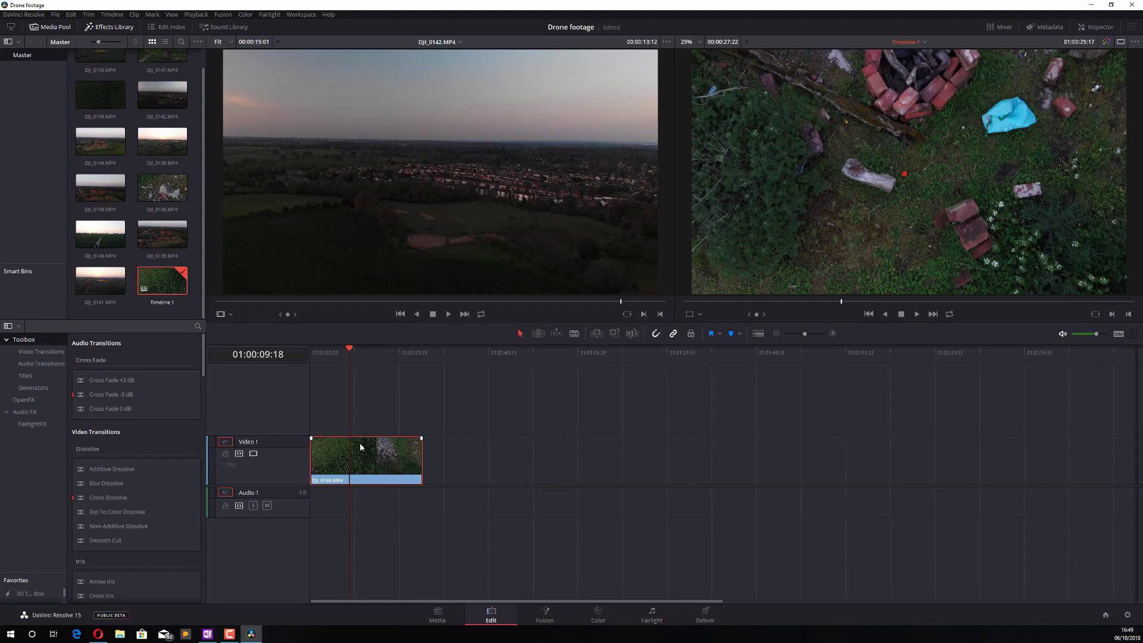
key("ctrl+b")
left_click(332, 461)
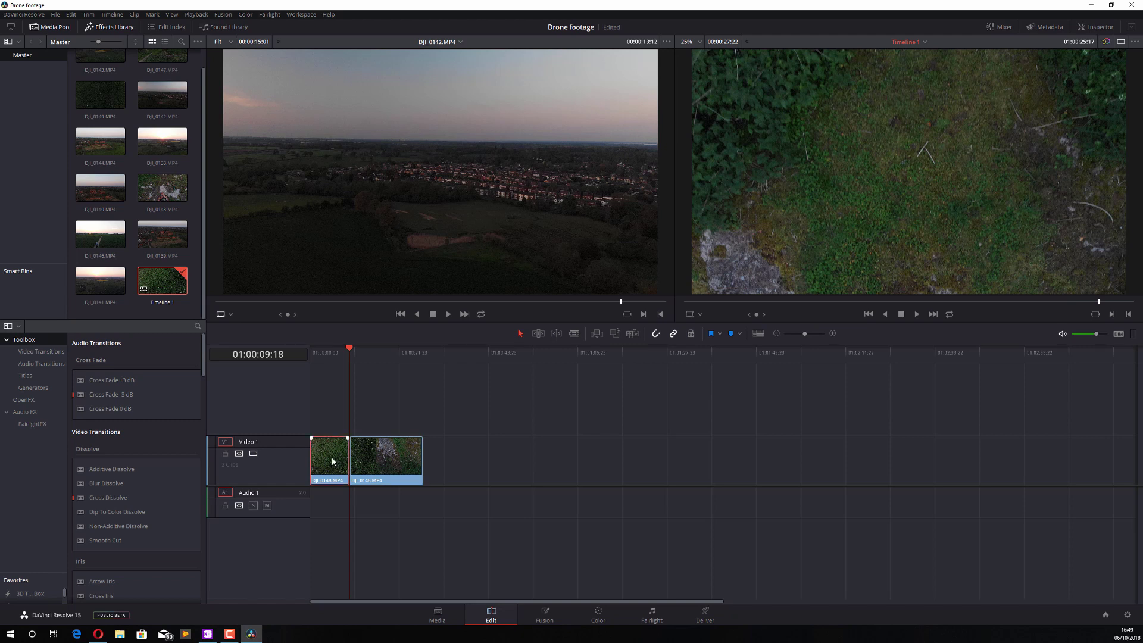
key("Delete")
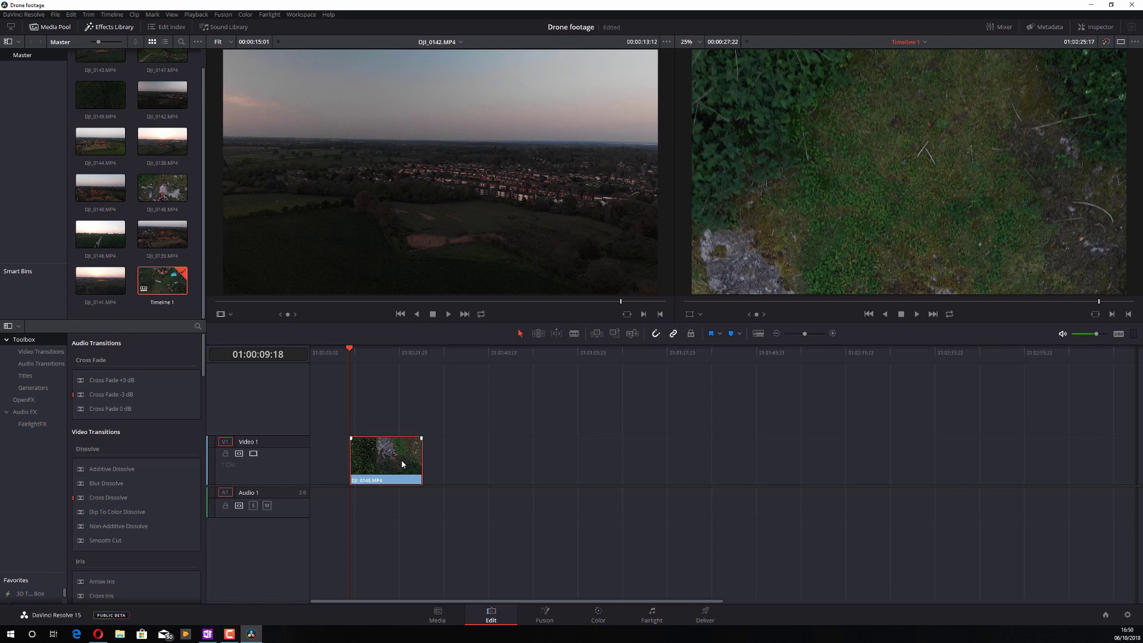
Step: Move the remaining piece of DJI_0148.MP4 to the very start of the timeline and play its opening seconds
left_click_drag(402, 465, 362, 460)
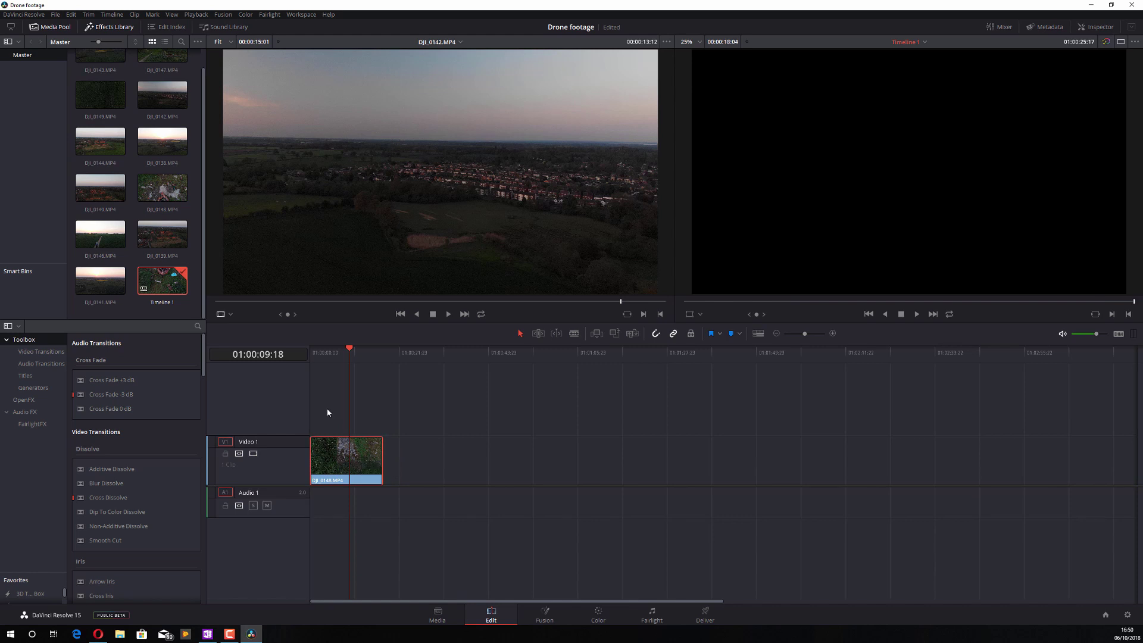
left_click(310, 355)
key("space")
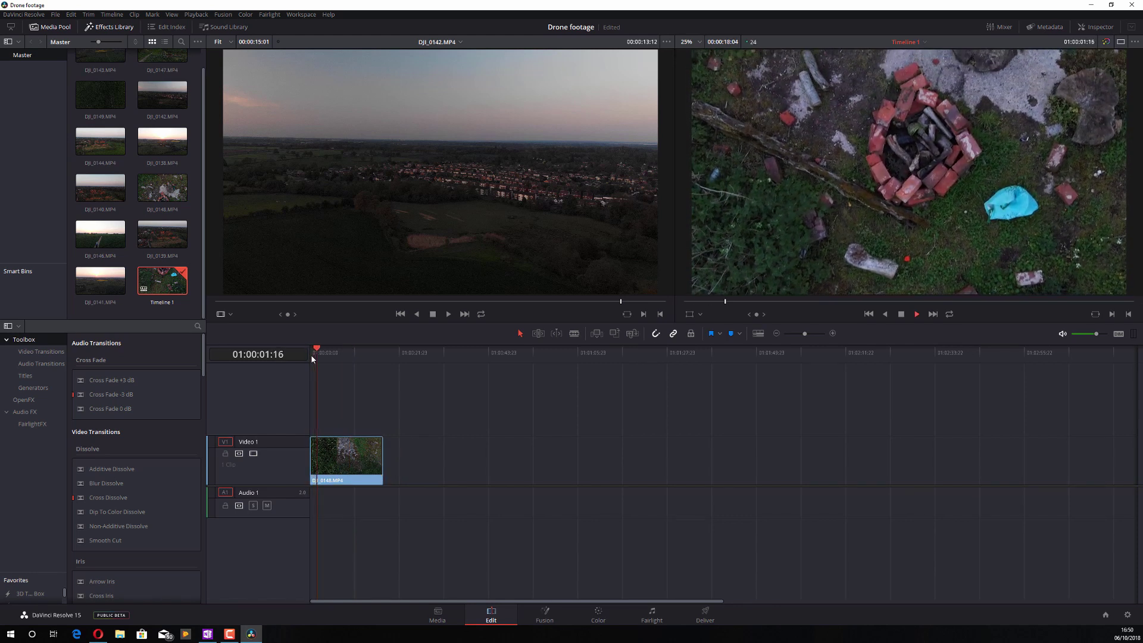
key("space")
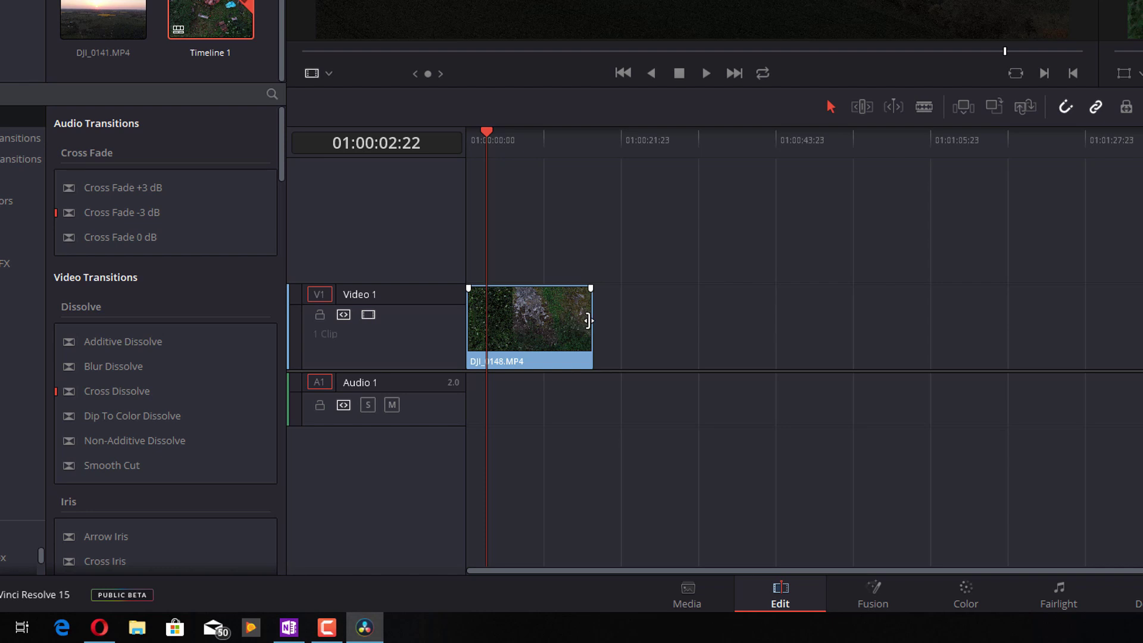
Step: Trim the end of DJI_0148.MP4 to leave about 12 seconds 20 frames and try out trimming its start edge
mouse_move(593, 322)
left_mouse_down()
mouse_move(837, 298)
mouse_move(658, 328)
mouse_move(556, 324)
left_mouse_up()
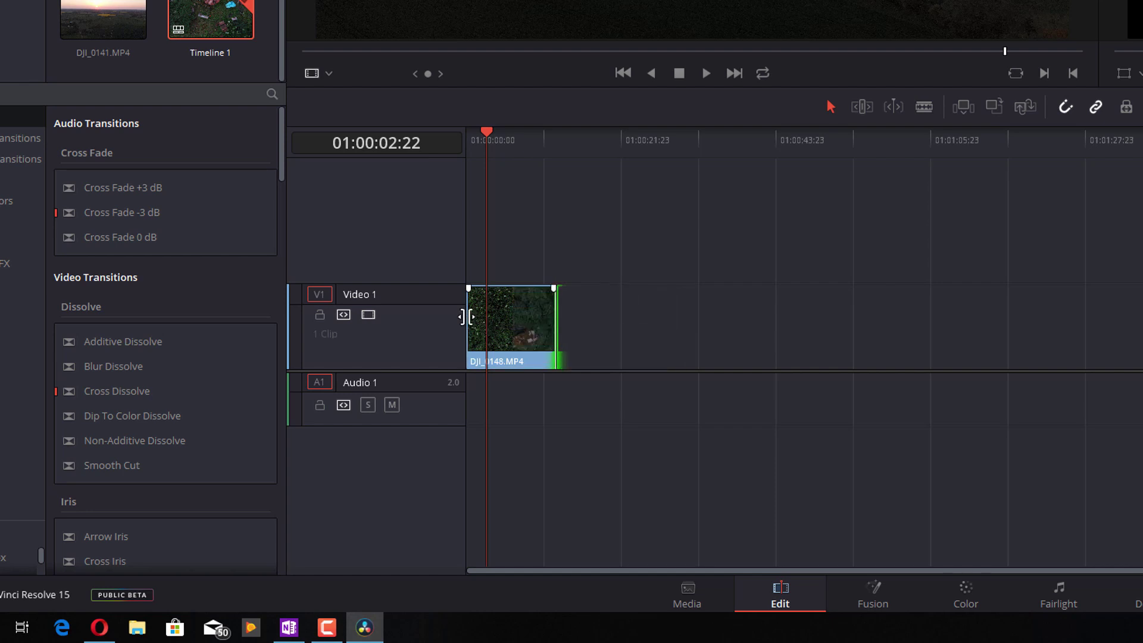
mouse_move(469, 318)
left_mouse_down()
mouse_move(651, 321)
mouse_move(491, 323)
mouse_move(483, 310)
left_mouse_up()
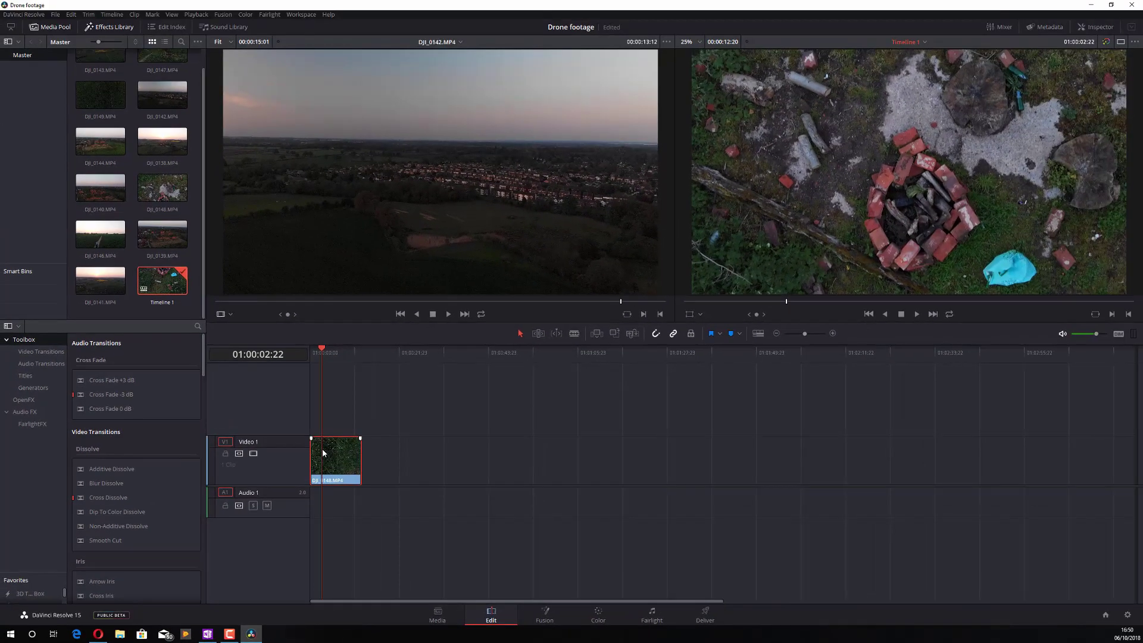
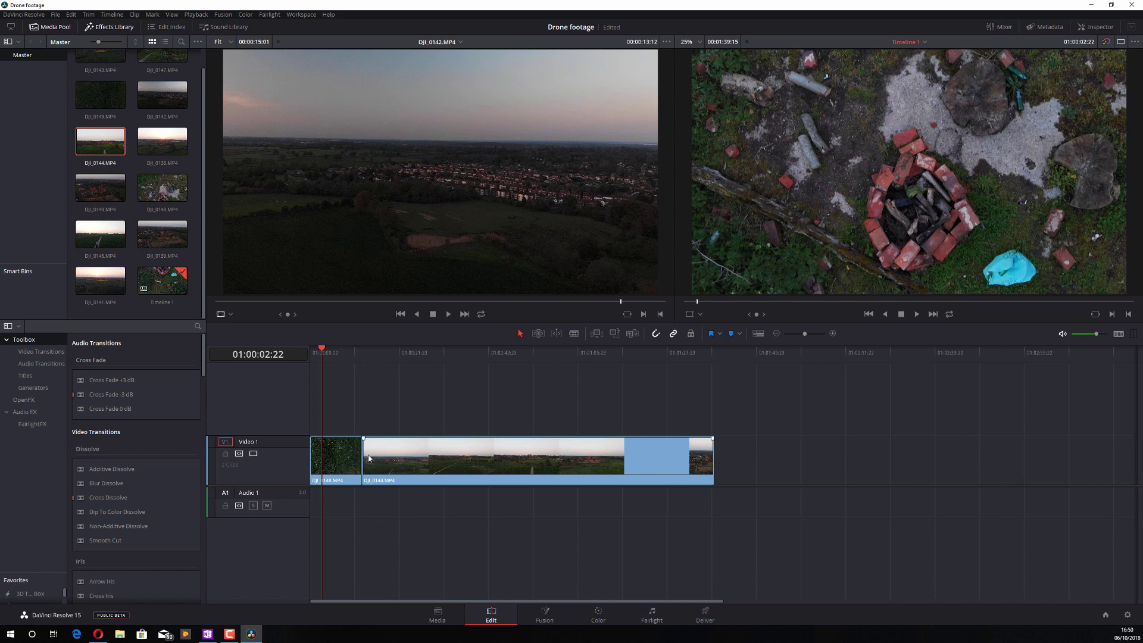
Step: Trim both ends of DJI_0144.MP4 to leave about 16 seconds and move it back towards the end of DJI_0148.MP4
left_click_drag(364, 454, 597, 456)
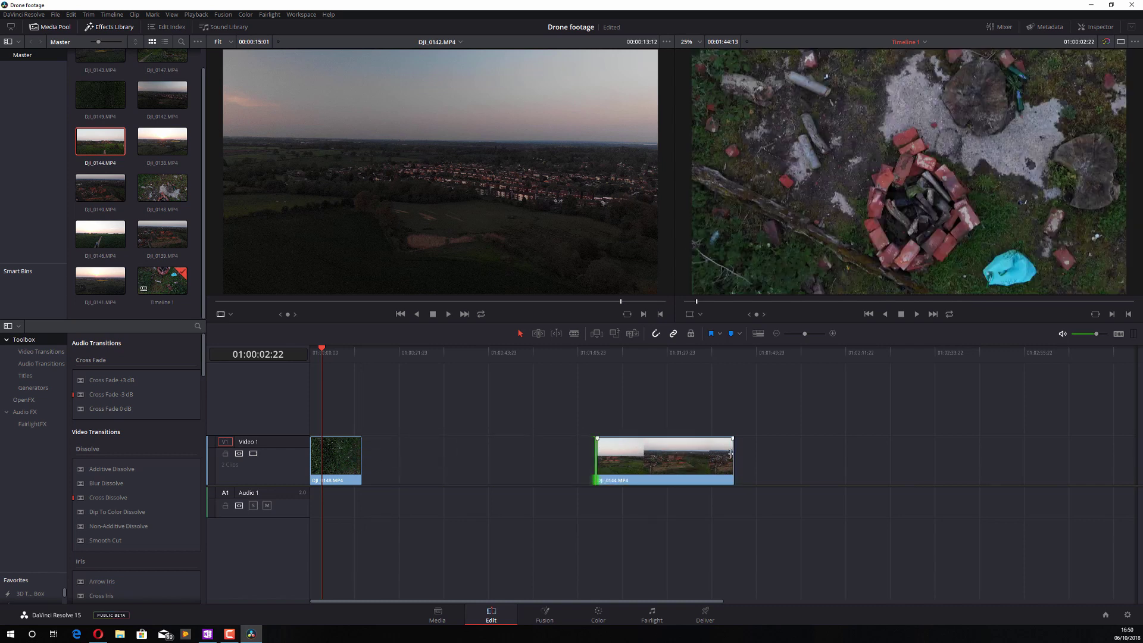
left_click_drag(731, 454, 409, 455)
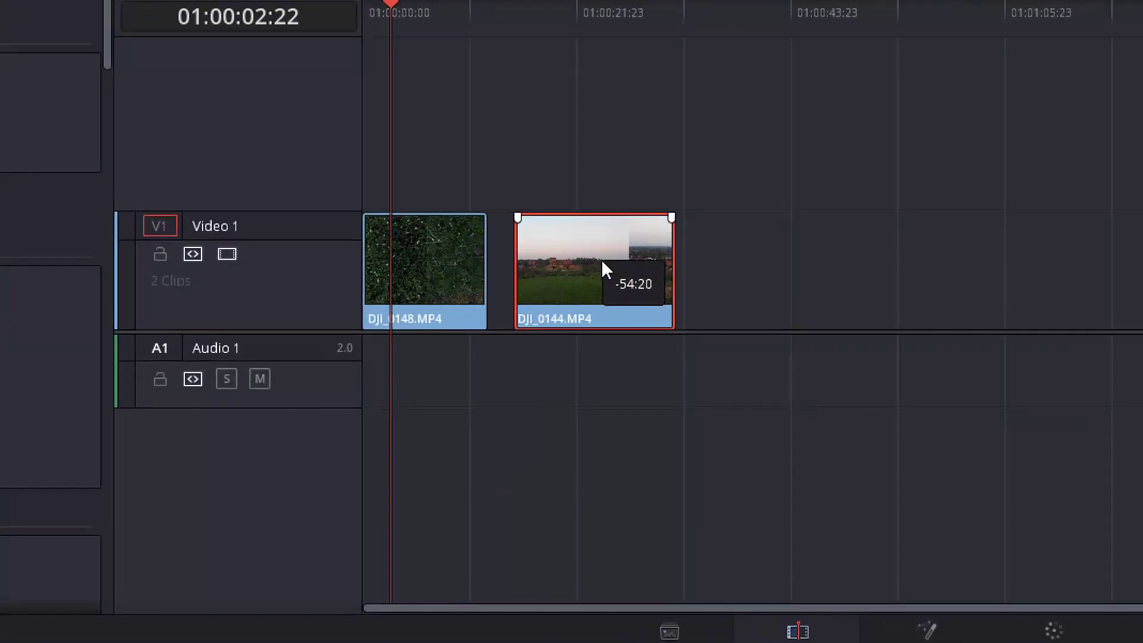
left_click_drag(602, 262, 587, 259)
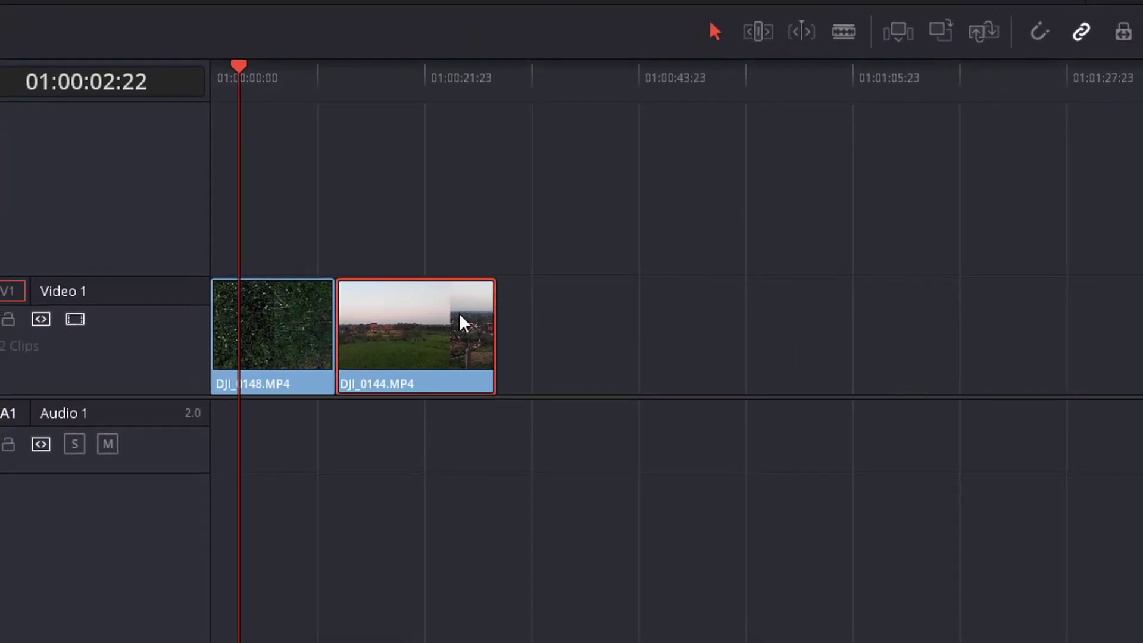
Step: Turn snapping on and snap DJI_0144.MP4 against the end of DJI_0148.MP4
left_click_drag(426, 324, 405, 339)
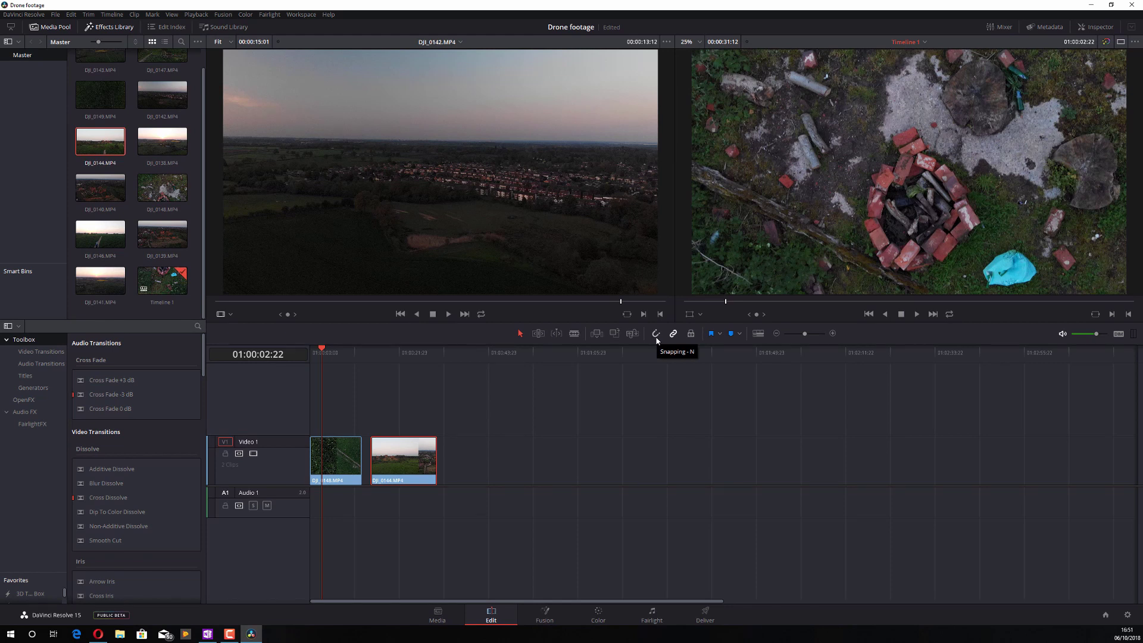
left_click(656, 333)
left_click_drag(420, 467, 412, 467)
Step: Append DJI_0140.MP4 directly after DJI_0144.MP4 and play across the cut between the first two clips
left_click(110, 191)
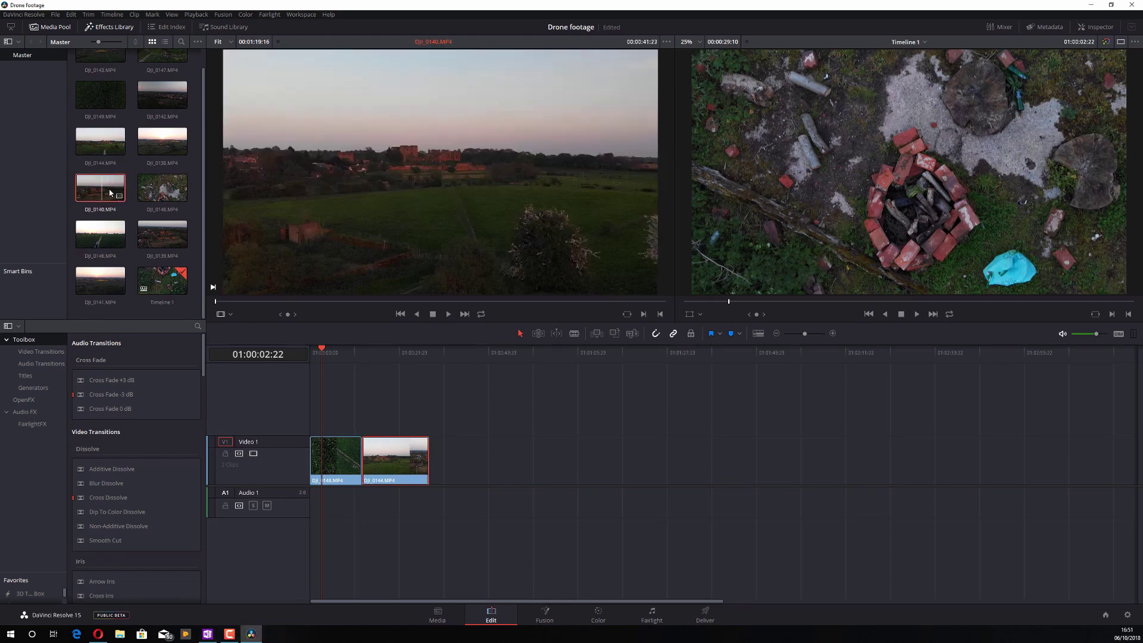
left_click_drag(110, 192, 437, 457)
left_click(326, 352)
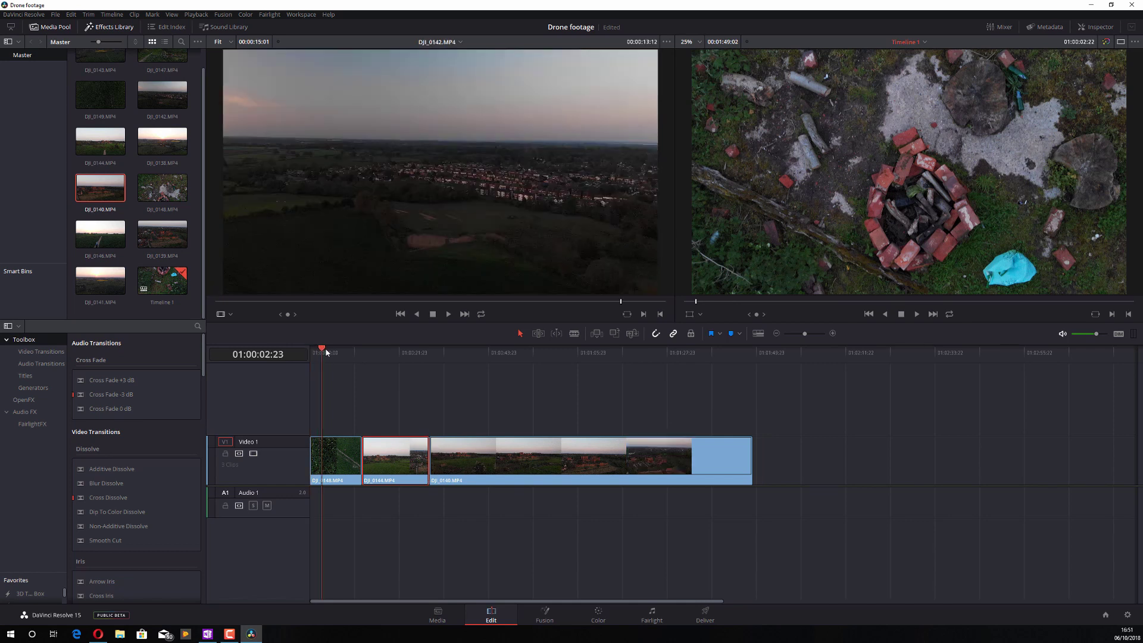
left_click_drag(326, 352, 351, 356)
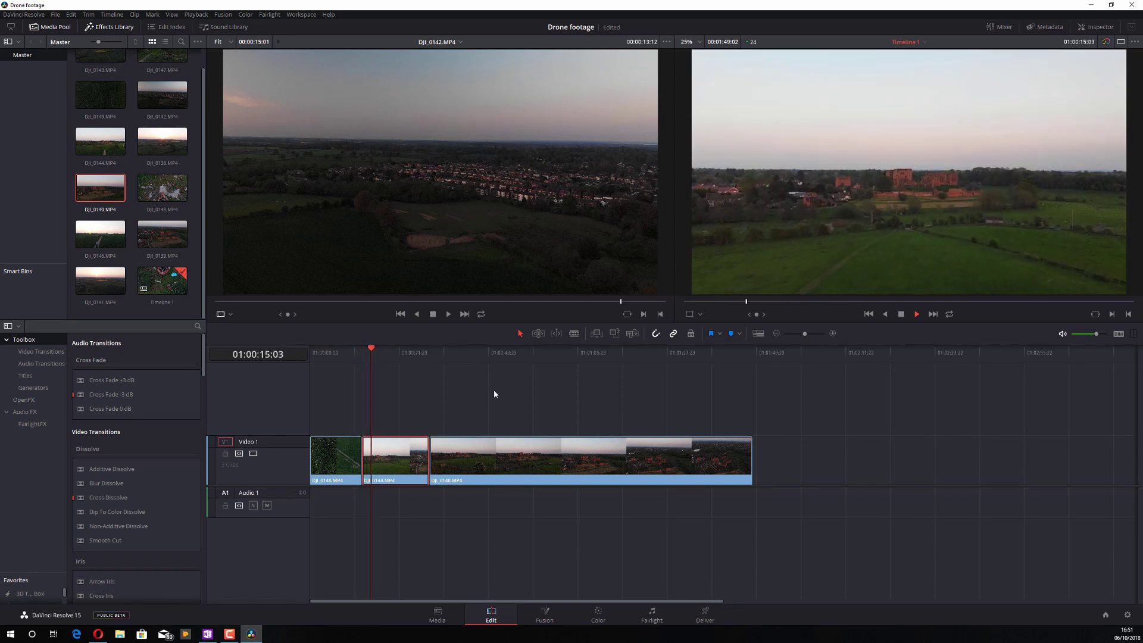
key("space")
Step: Reorder the clips on Video 1 to DJI_0144.MP4, DJI_0148.MP4, DJI_0140.MP4, starting at the timeline's beginning with no gaps
left_click_drag(595, 458, 809, 458)
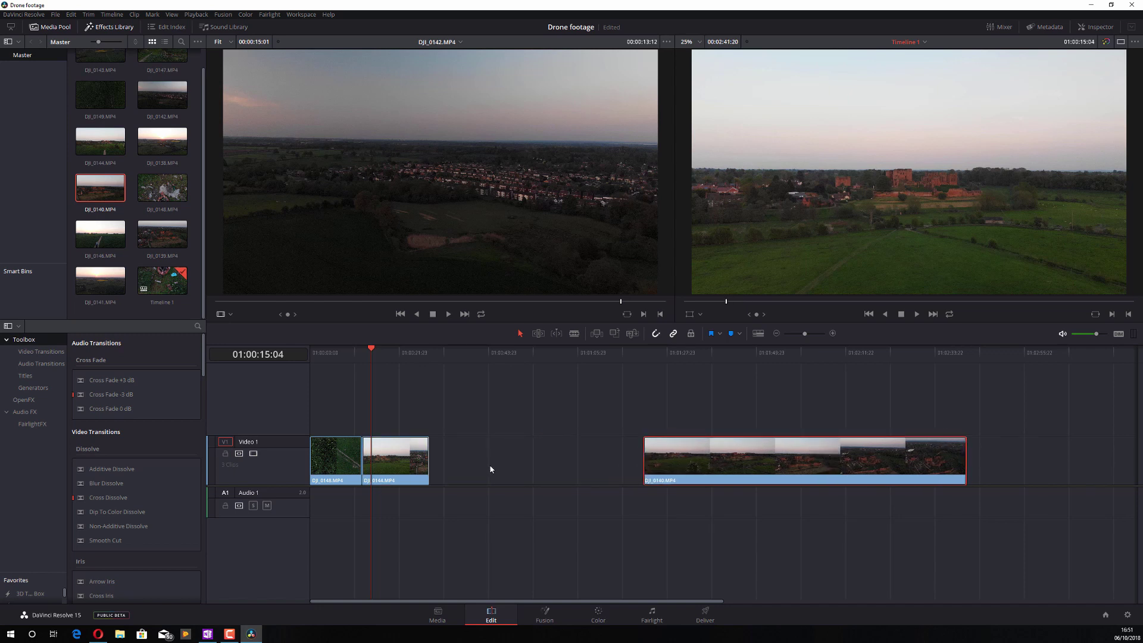
left_click_drag(392, 462, 434, 463)
left_click_drag(335, 460, 535, 460)
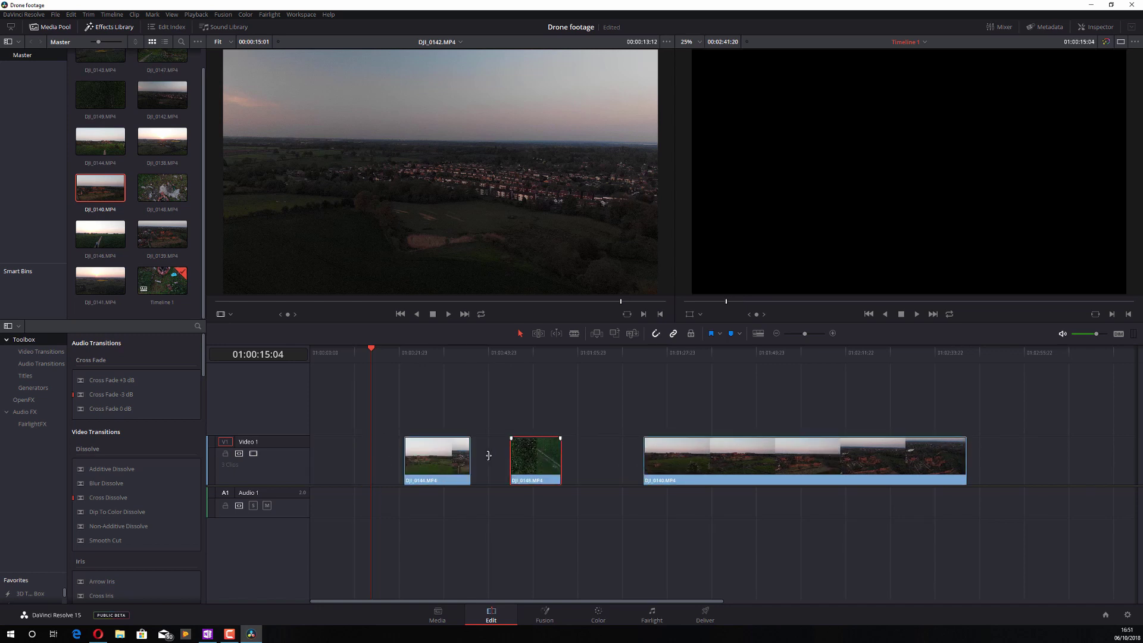
left_click(426, 464)
left_click_drag(426, 464, 414, 464)
left_click_drag(528, 459, 490, 458)
left_click_drag(685, 462, 597, 461)
left_click_drag(434, 464, 361, 468)
left_click_drag(498, 463, 402, 463)
left_click_drag(577, 459, 450, 460)
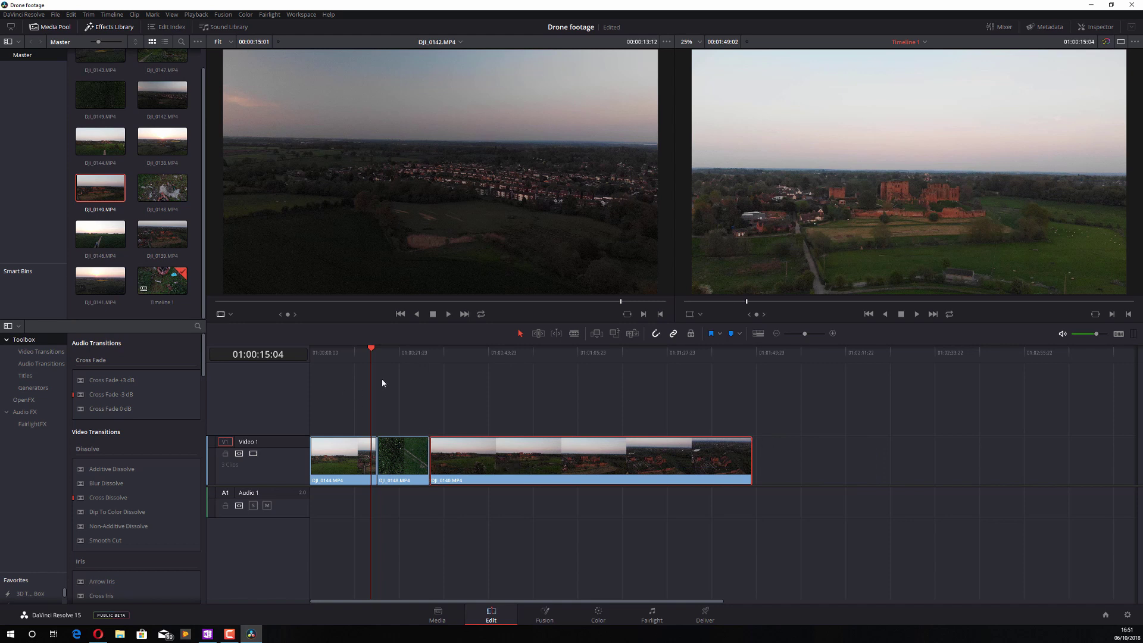
Step: Play the reordered timeline from the beginning to review the clip sequence
left_click_drag(371, 349, 310, 354)
key("space")
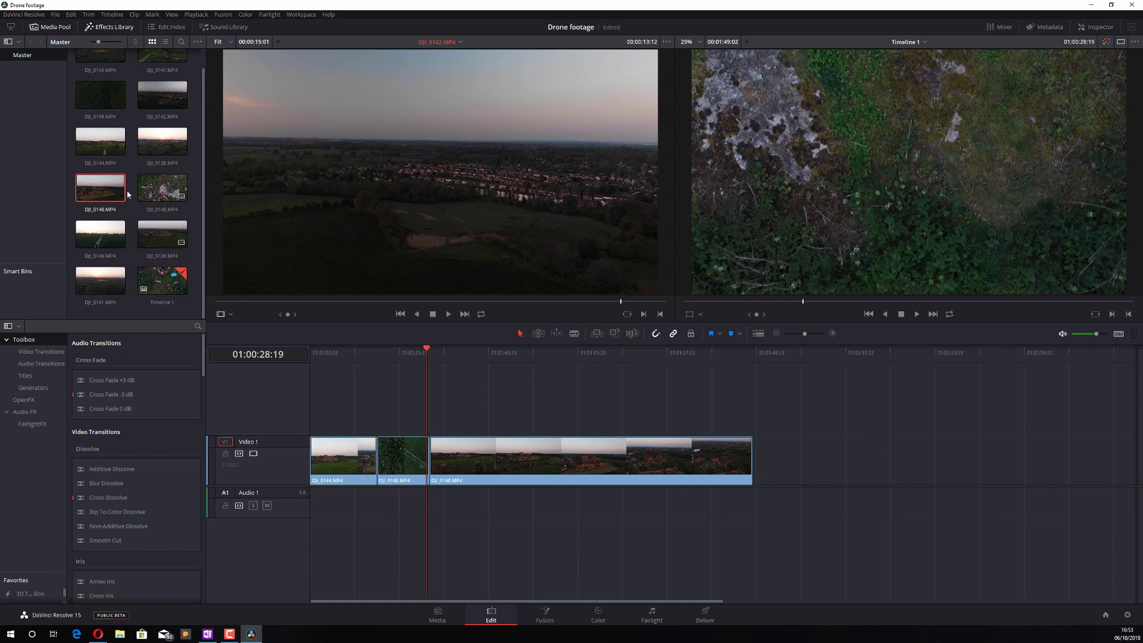
left_click(95, 115)
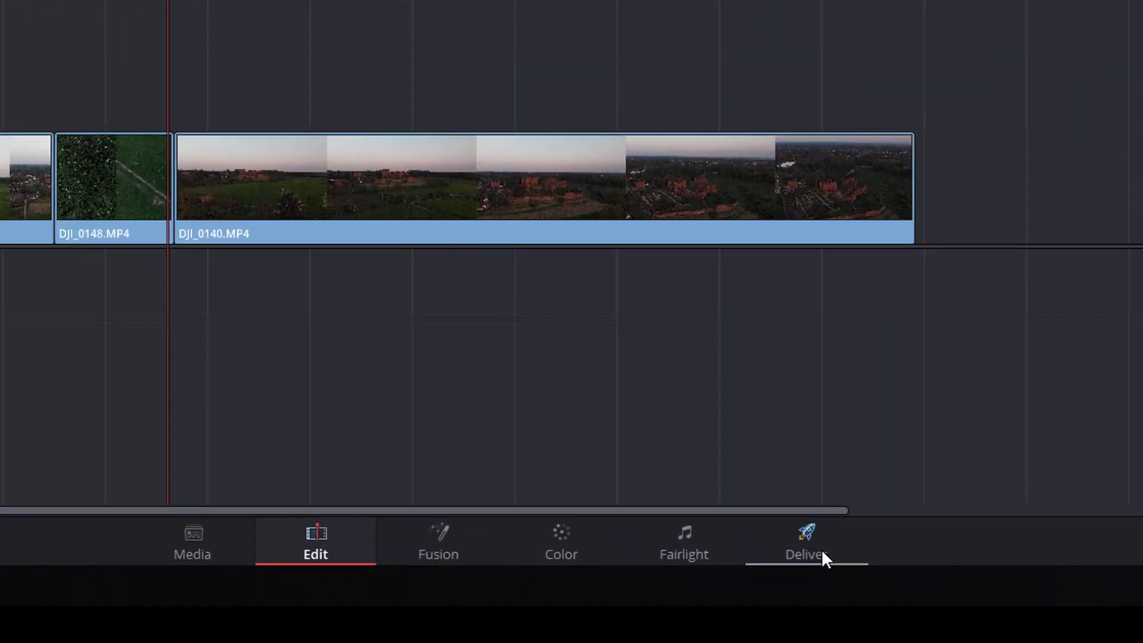
Step: Switch to the Deliver page and look over the available render presets, keeping Custom
left_click(825, 555)
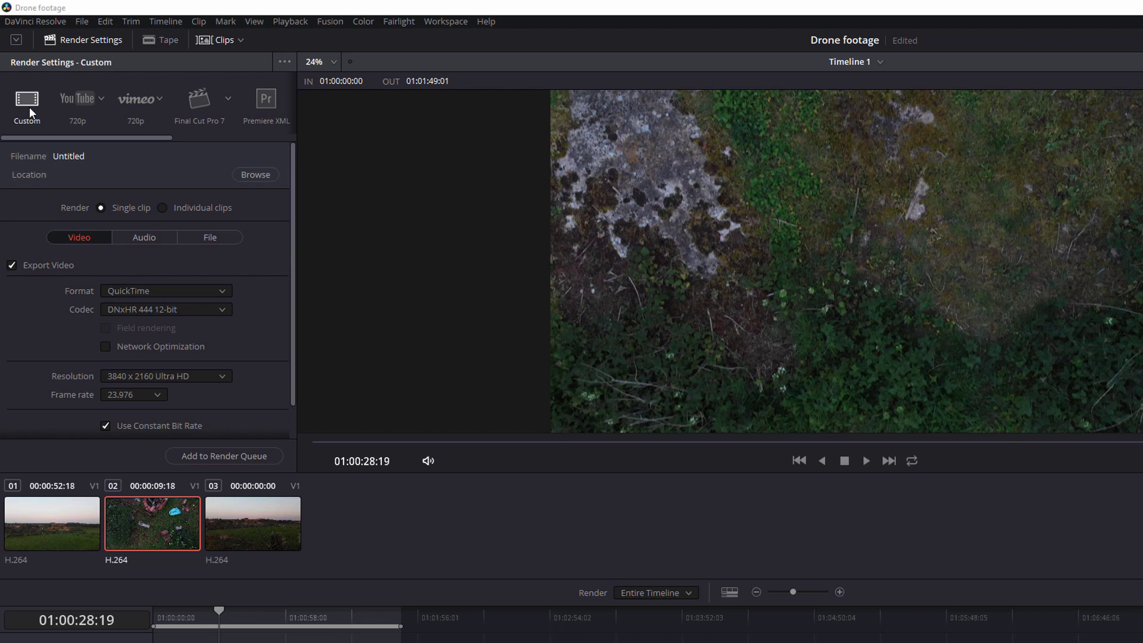
left_click_drag(86, 139, 45, 136)
left_click_drag(70, 137, 40, 140)
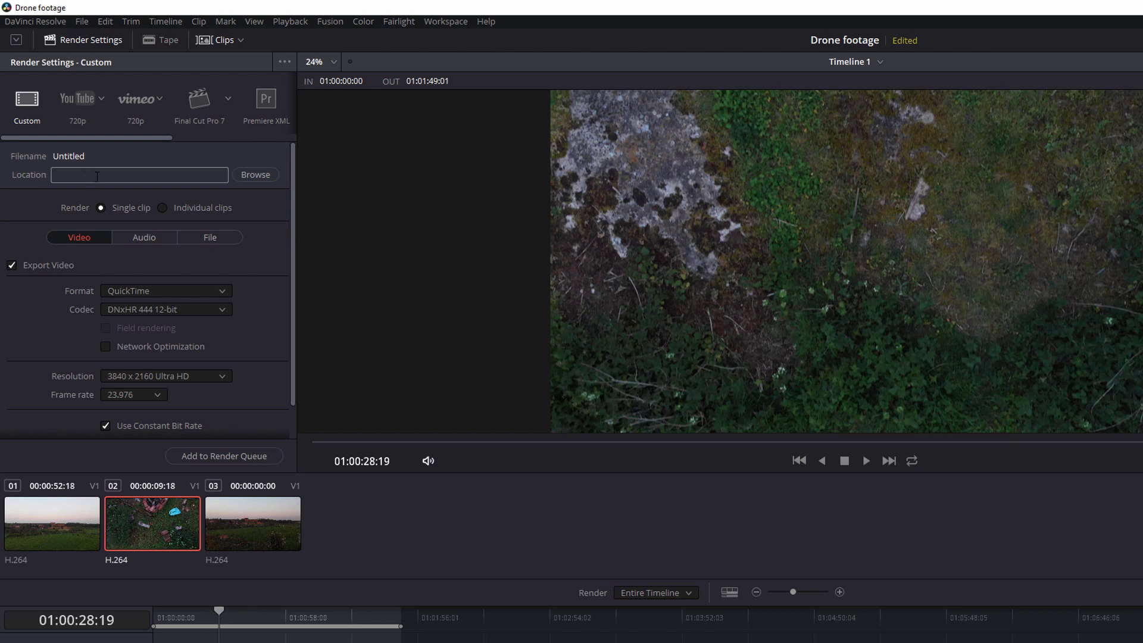
Step: Set the render location to the root of the HDD (D:\) drive
left_click(256, 174)
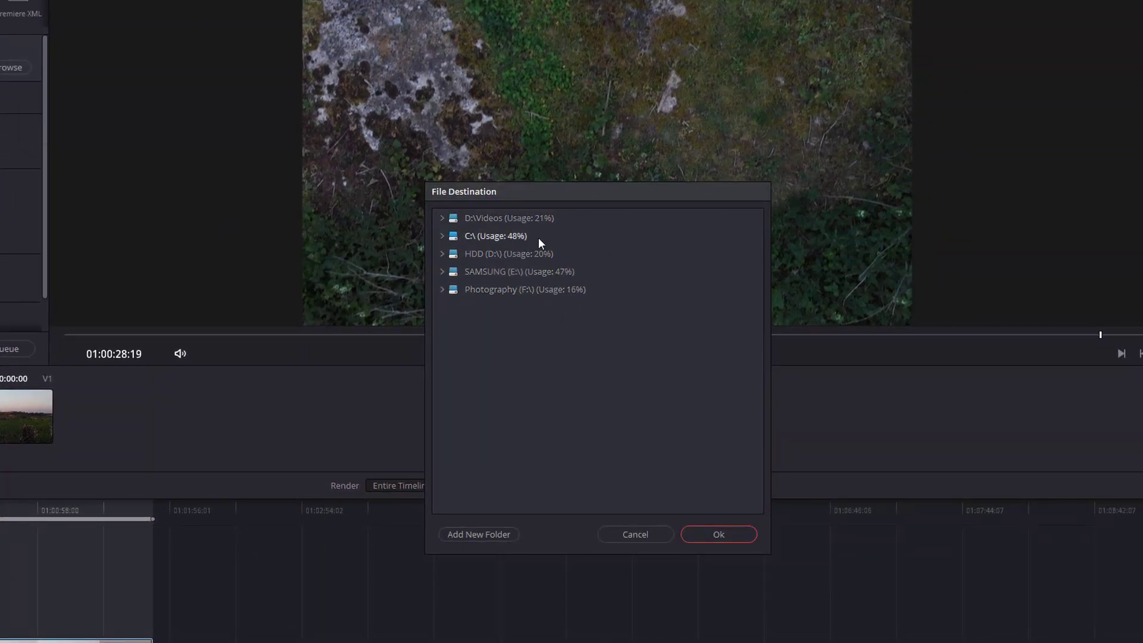
left_click(440, 252)
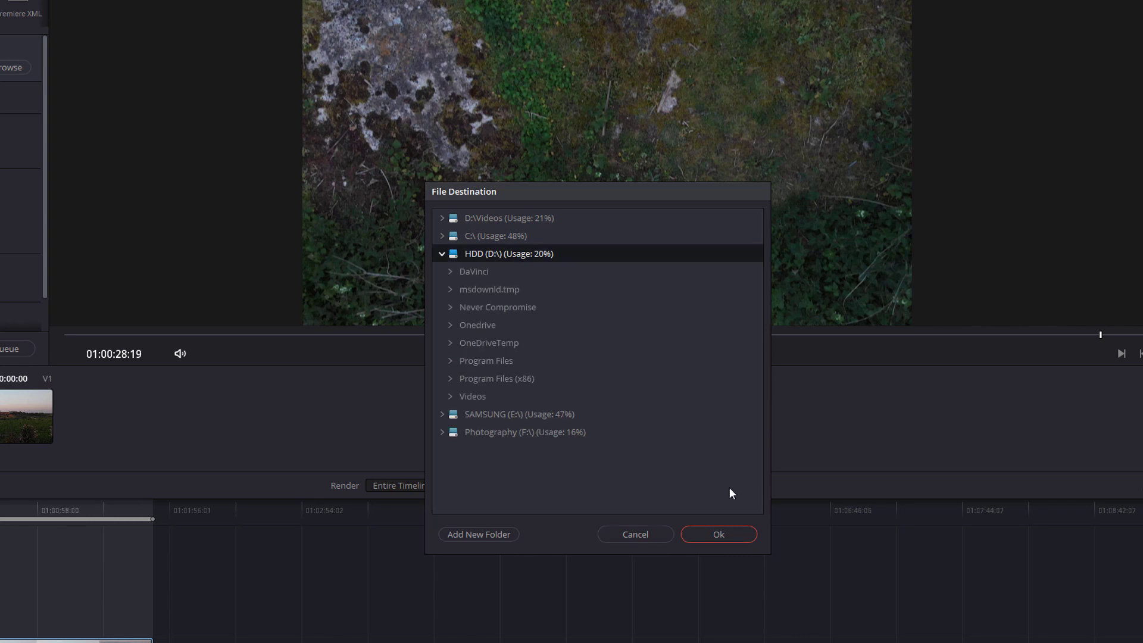
left_click(726, 538)
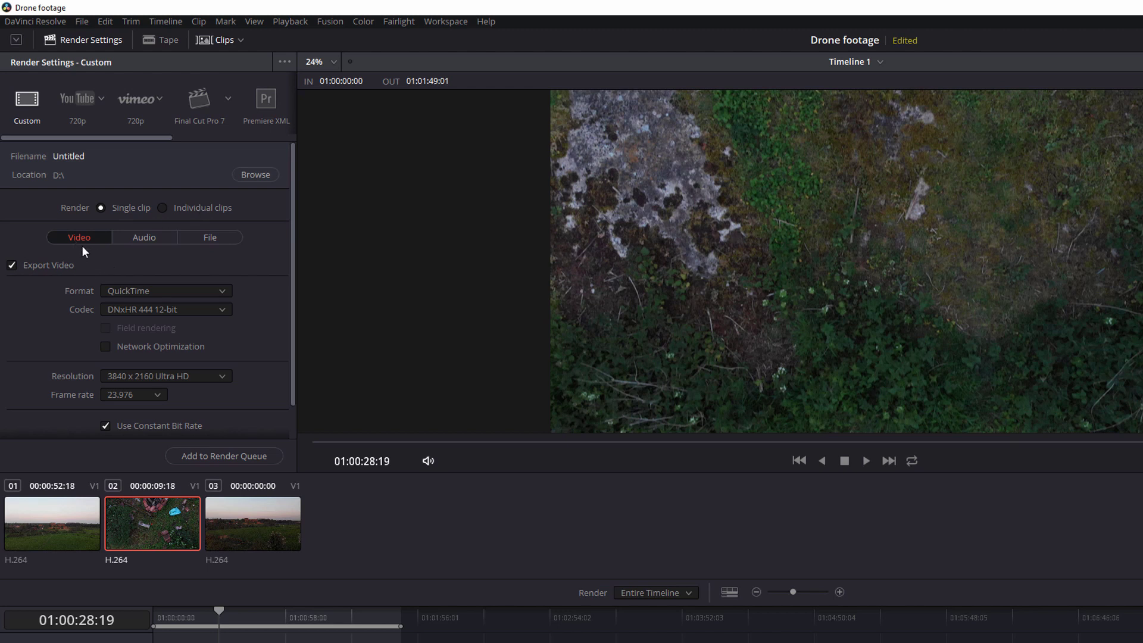
Step: Set the export video format to MP4
scroll(296, 255, "down", 1)
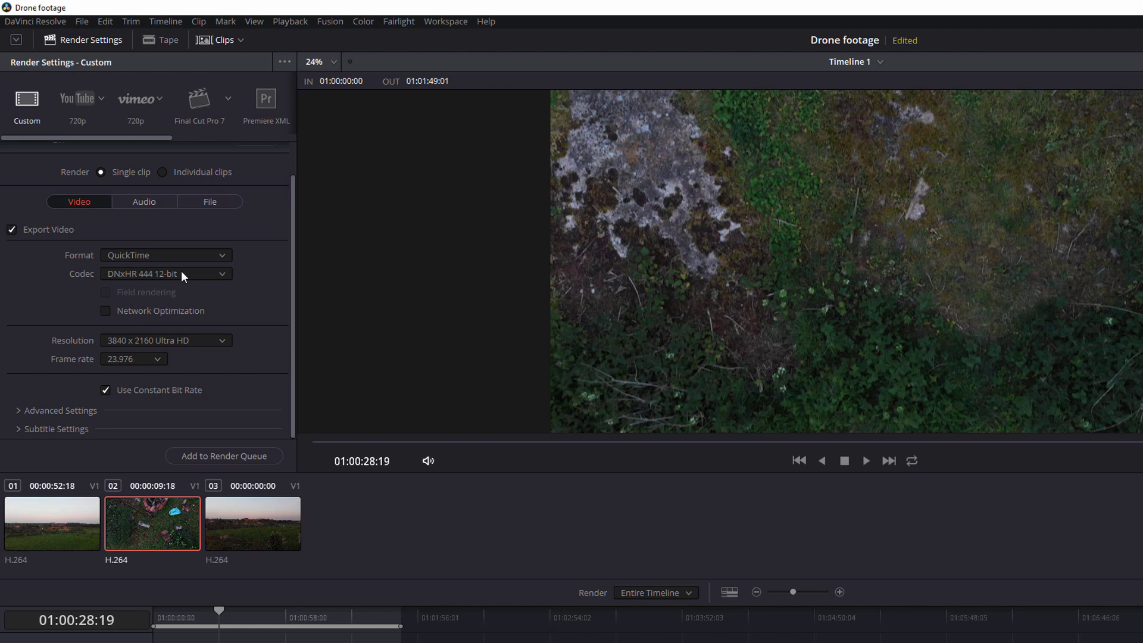
left_click(194, 255)
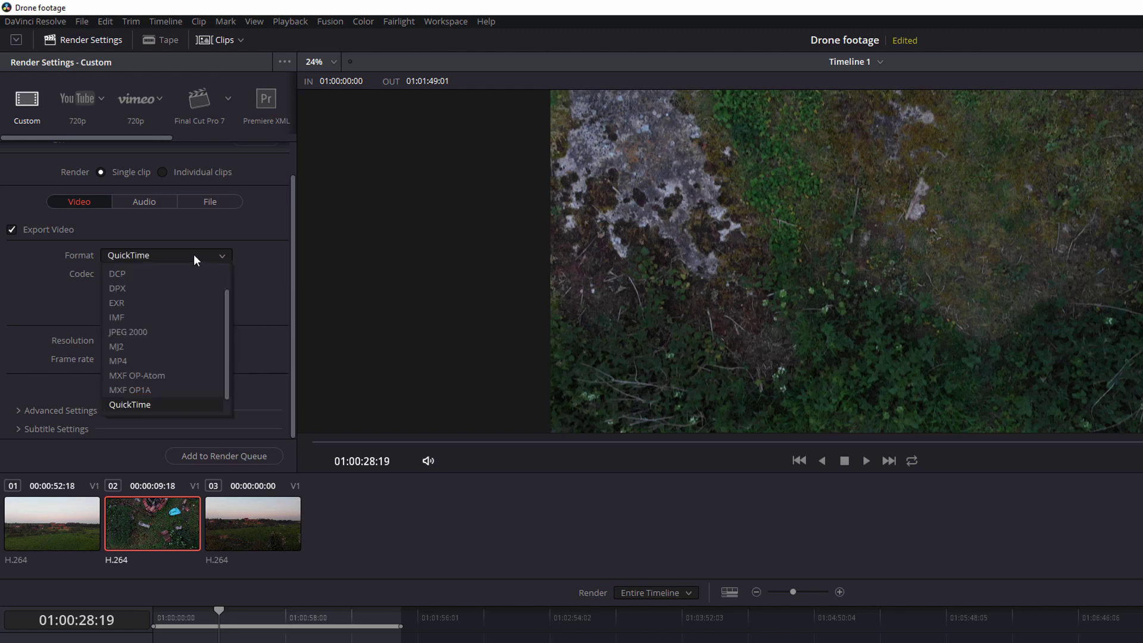
left_click(125, 362)
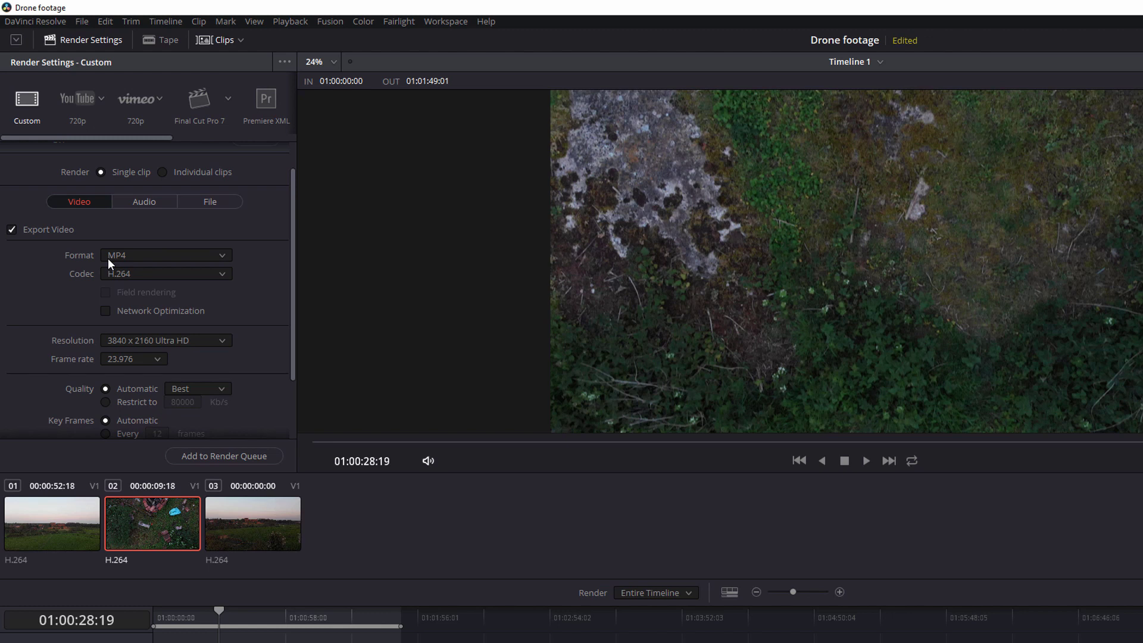
Step: Keep the frame rate at 23.976 and restrict the video quality to a manual bitrate in Kb/s instead of automatic
left_click(162, 359)
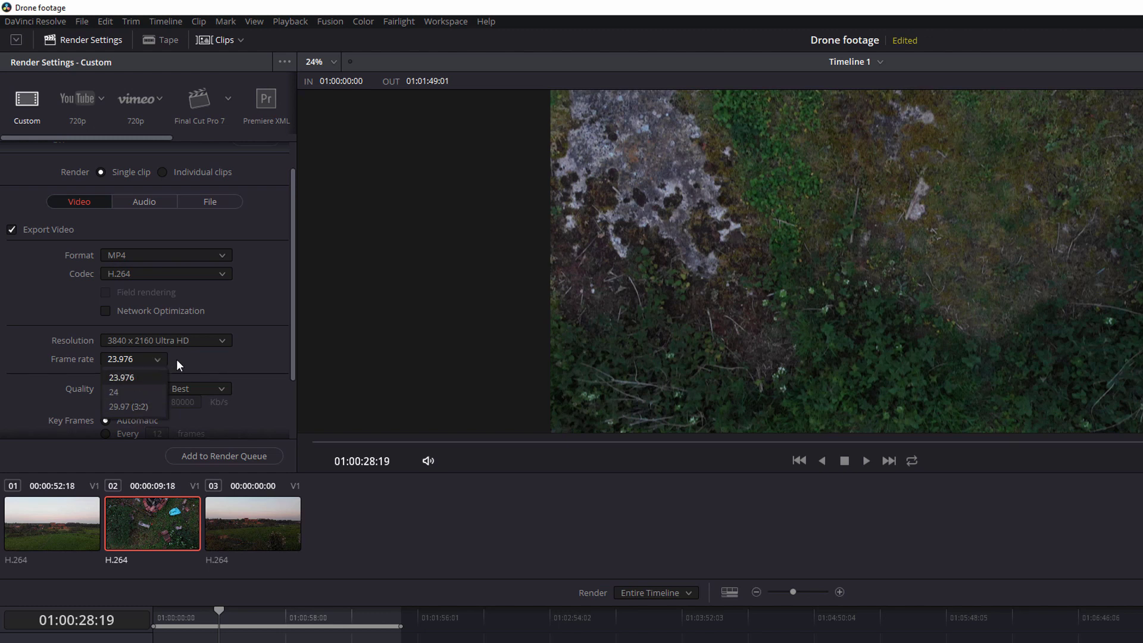
left_click(111, 360)
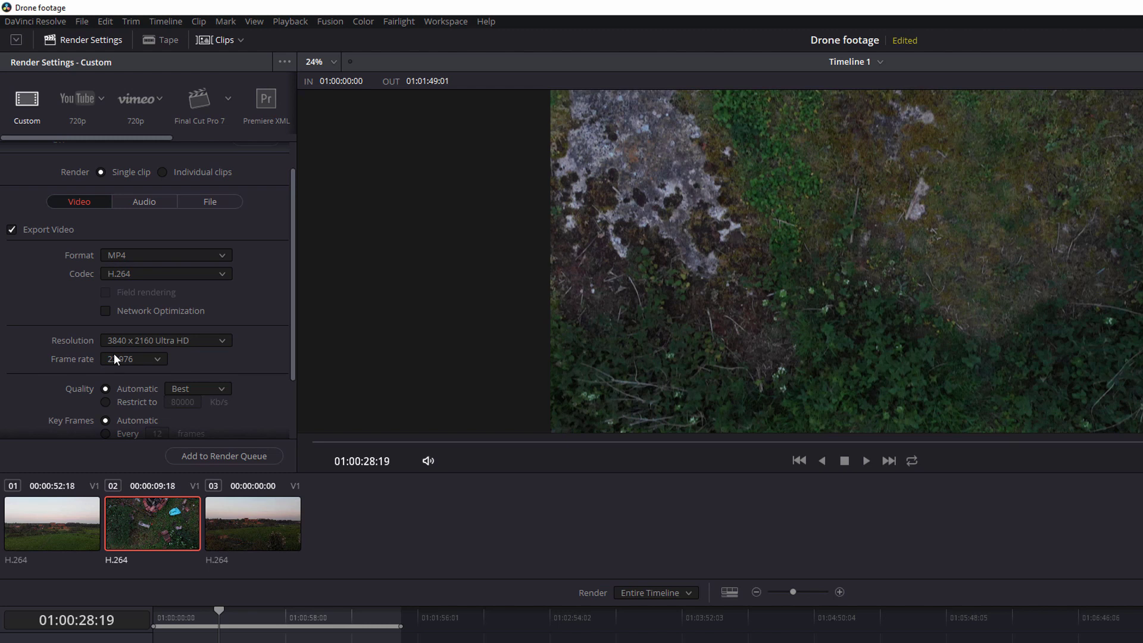
scroll(133, 315, "down", 3)
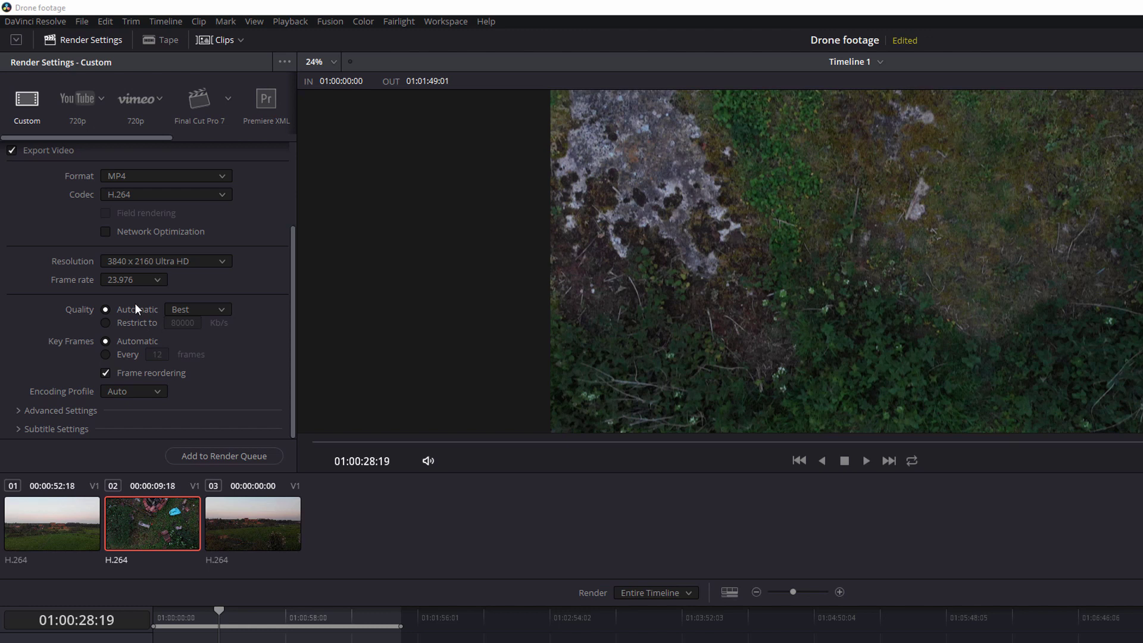
left_click(106, 323)
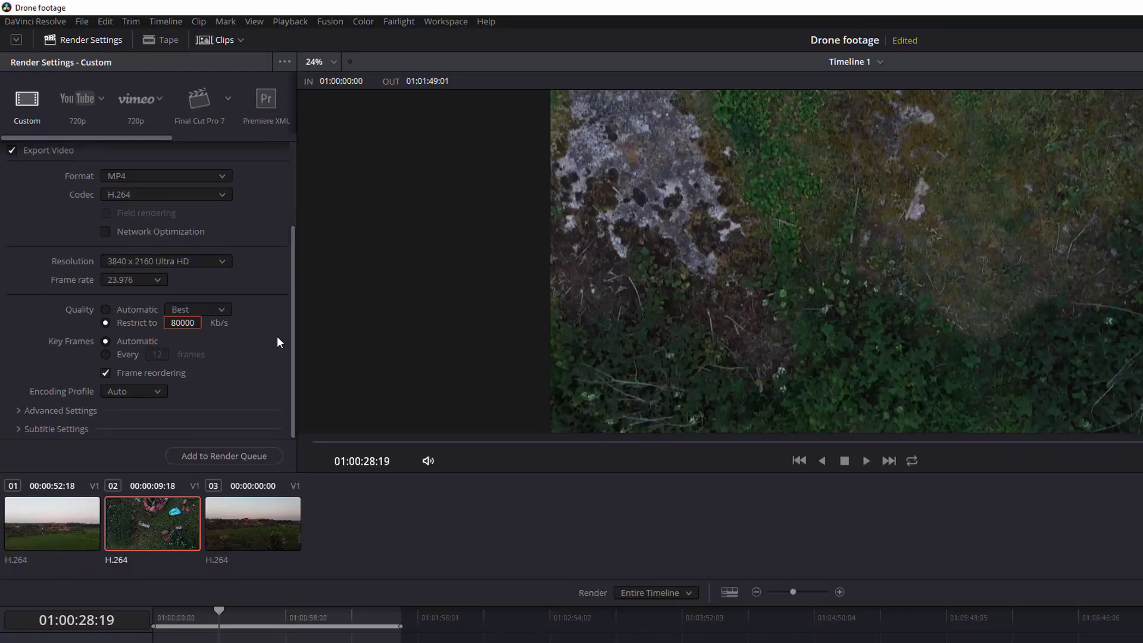
type("8000")
key("BackSpace")
key("BackSpace")
key("BackSpace")
key("BackSpace")
type("10000")
Step: Set the export resolution to 1920 x 1080 HD and restrict the quality to 10000 Kb/s
left_click(214, 261)
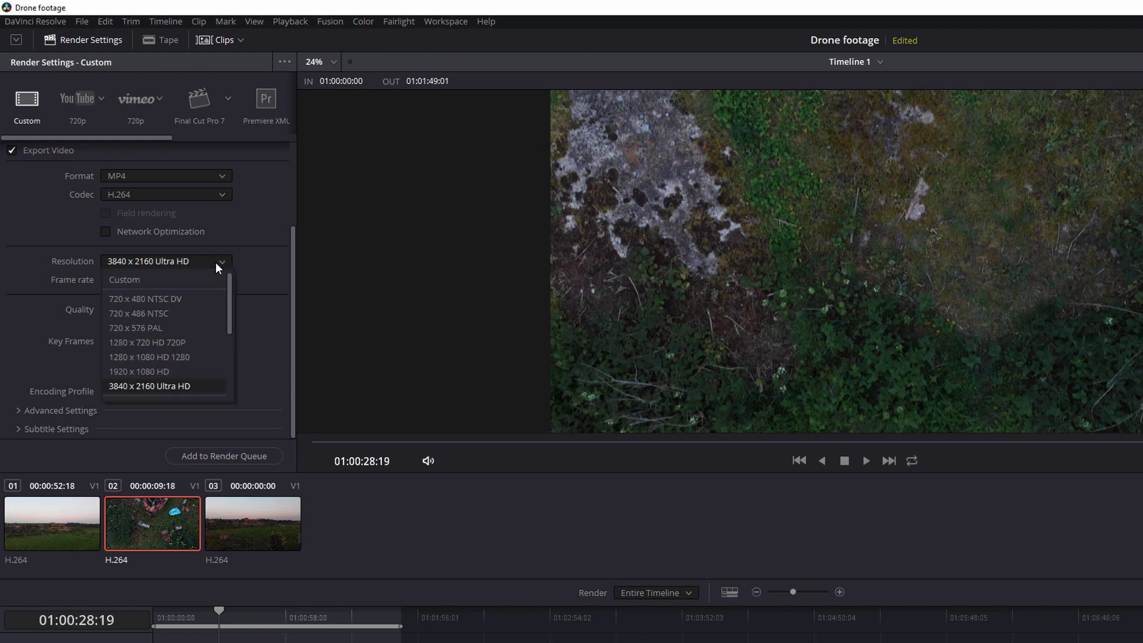
left_click(145, 370)
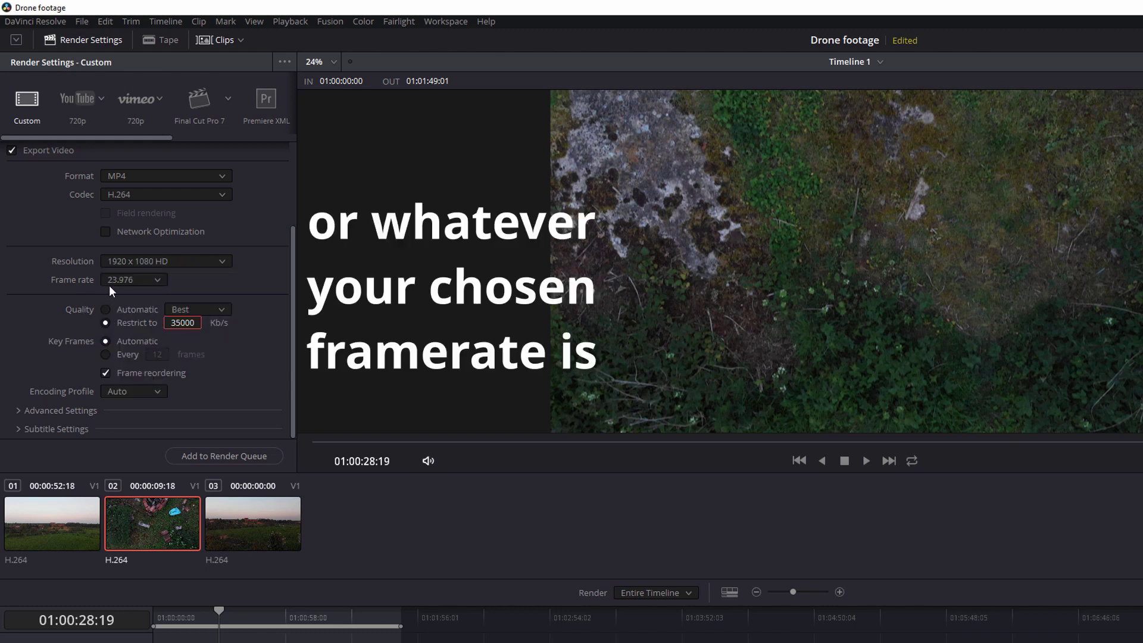
double_click(187, 327)
type("10000")
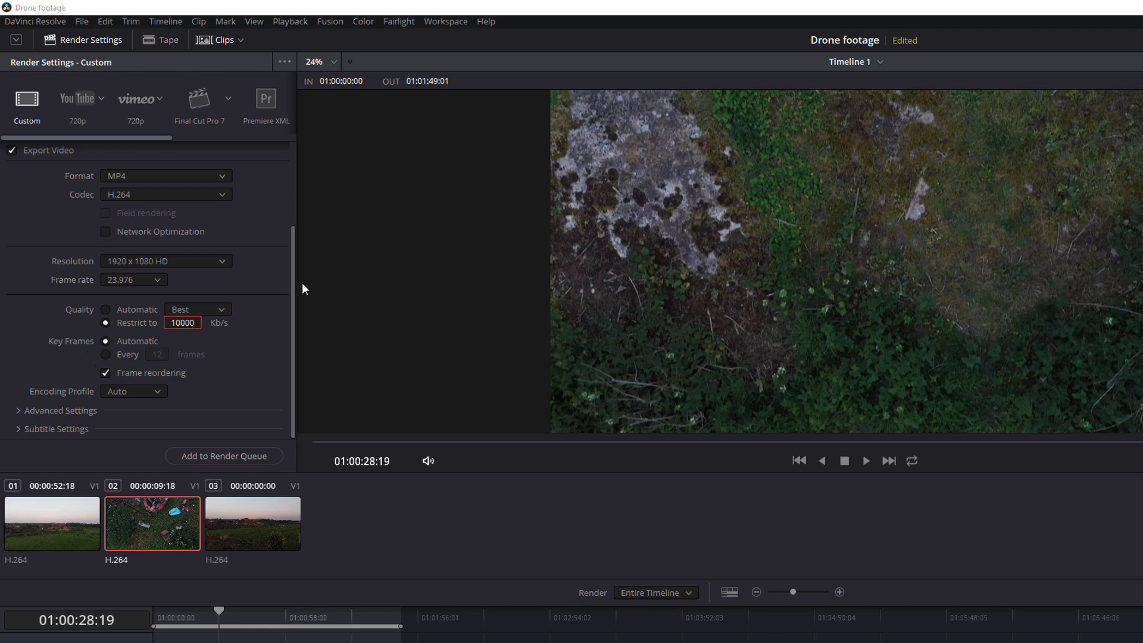
Step: Look over the audio export settings and the file naming settings of the render
left_click_drag(290, 303, 292, 213)
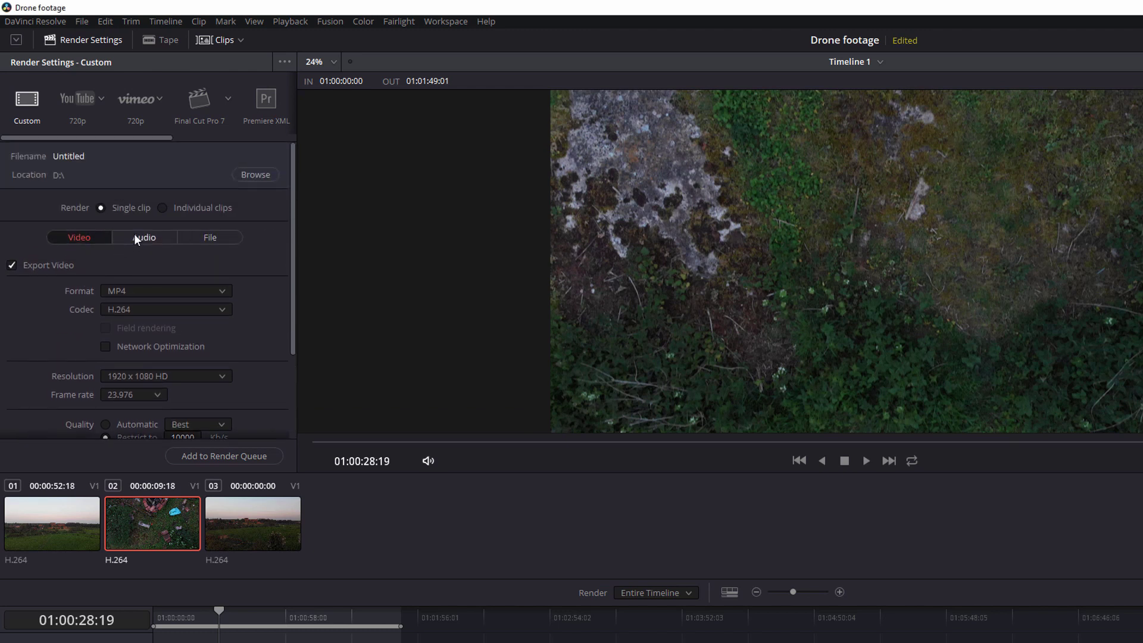
left_click(134, 235)
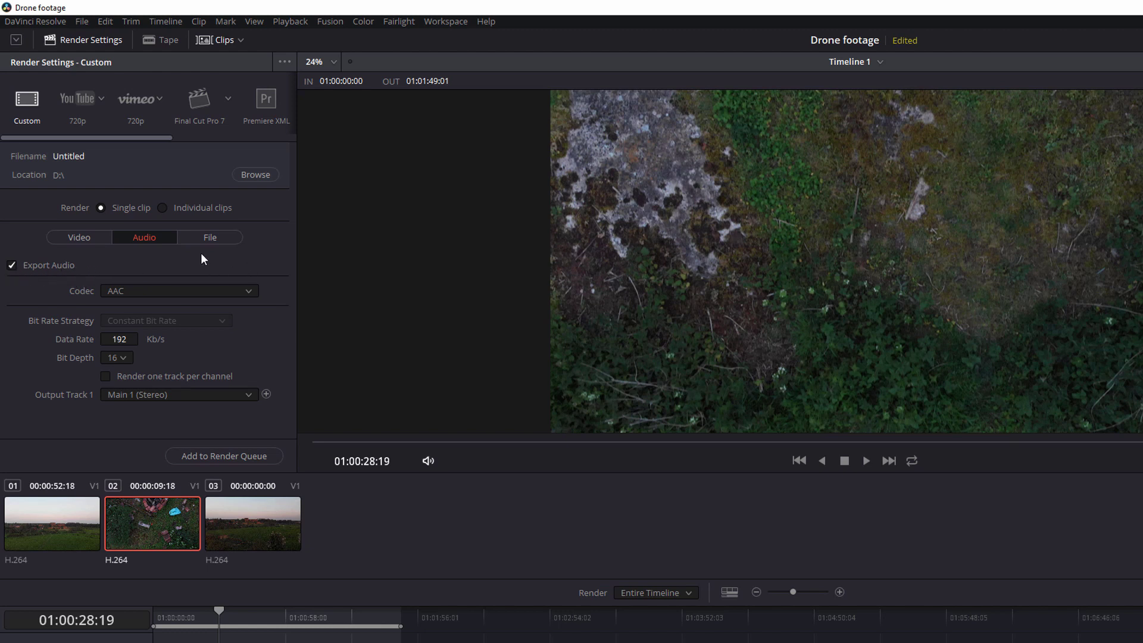
left_click(223, 237)
scroll(184, 227, "down", 1)
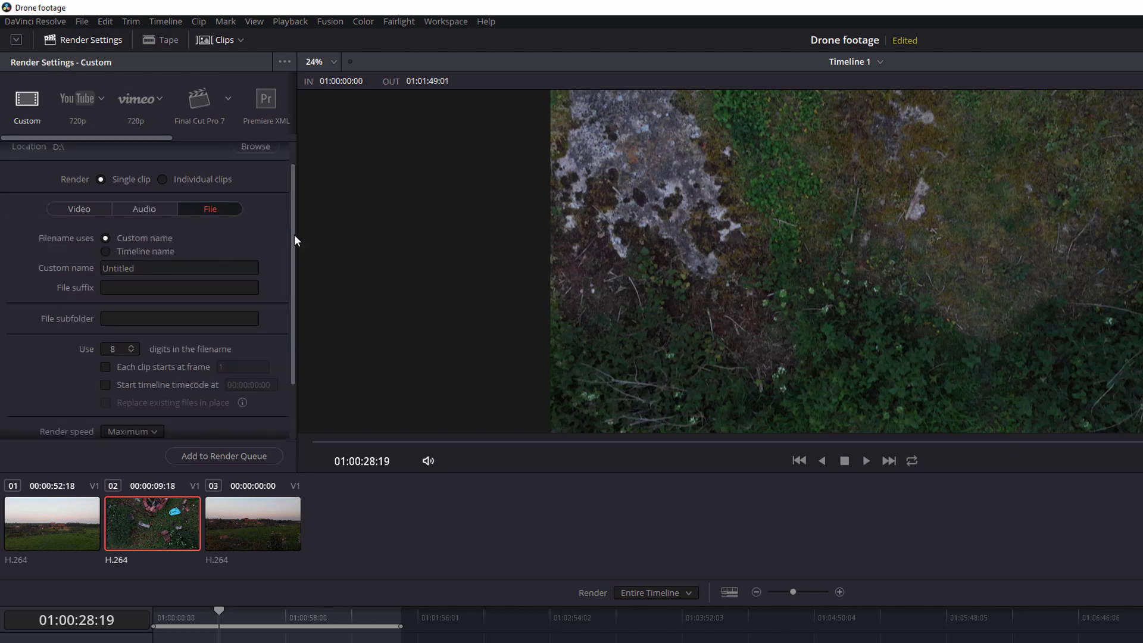
scroll(294, 234, "up", 1)
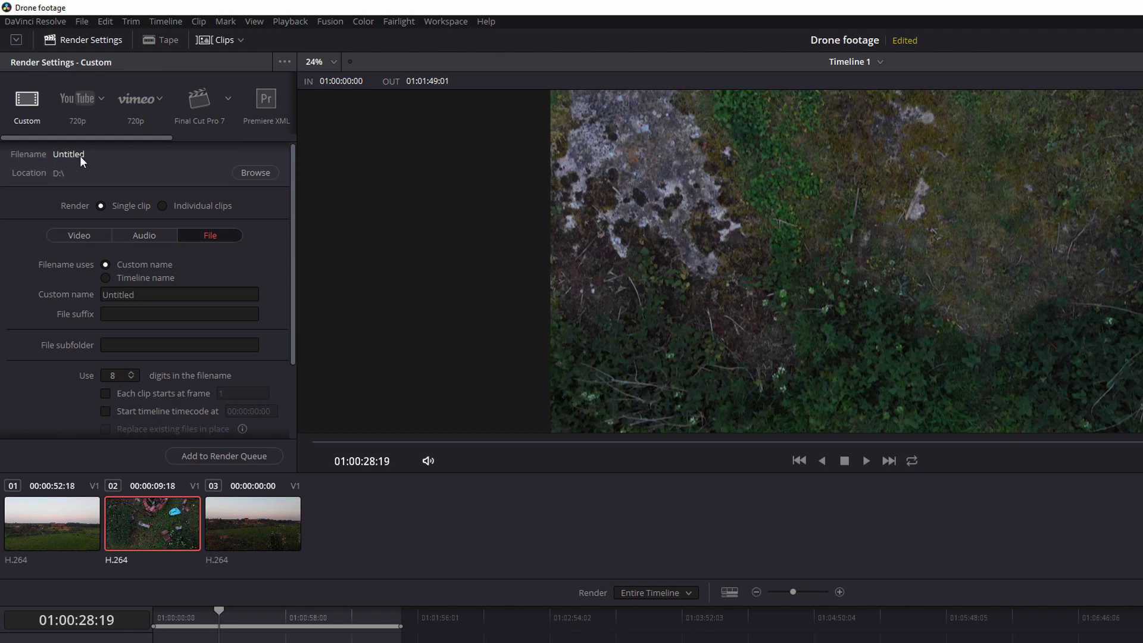
Step: Set the custom file name to "Drone compilation" and keep D:\ as the render location
left_click(156, 295)
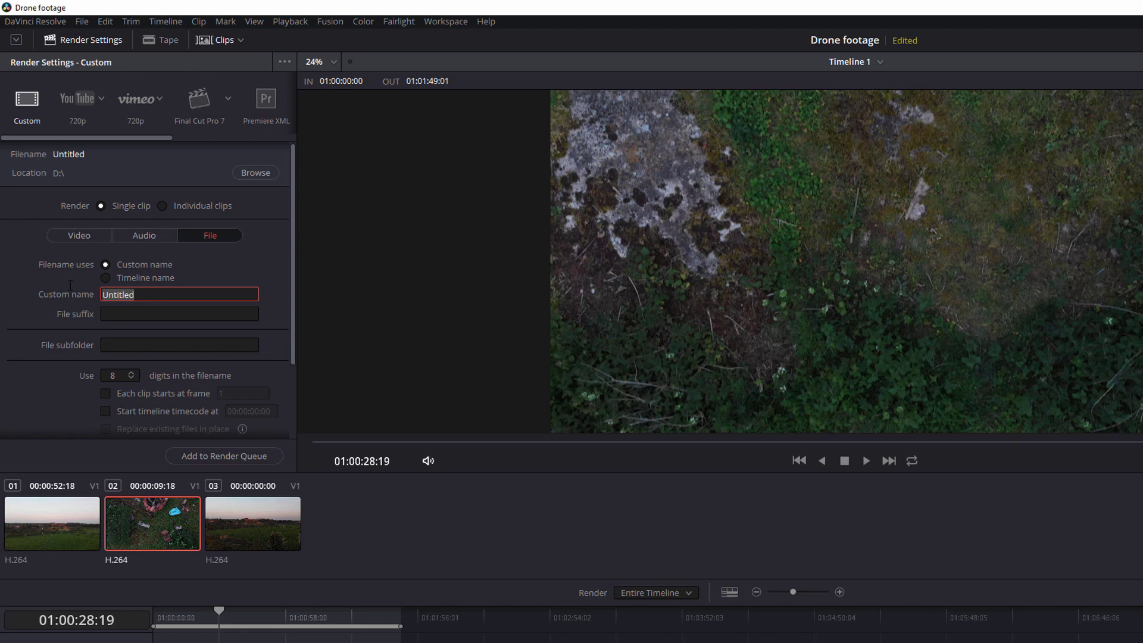
type("Drone compilation")
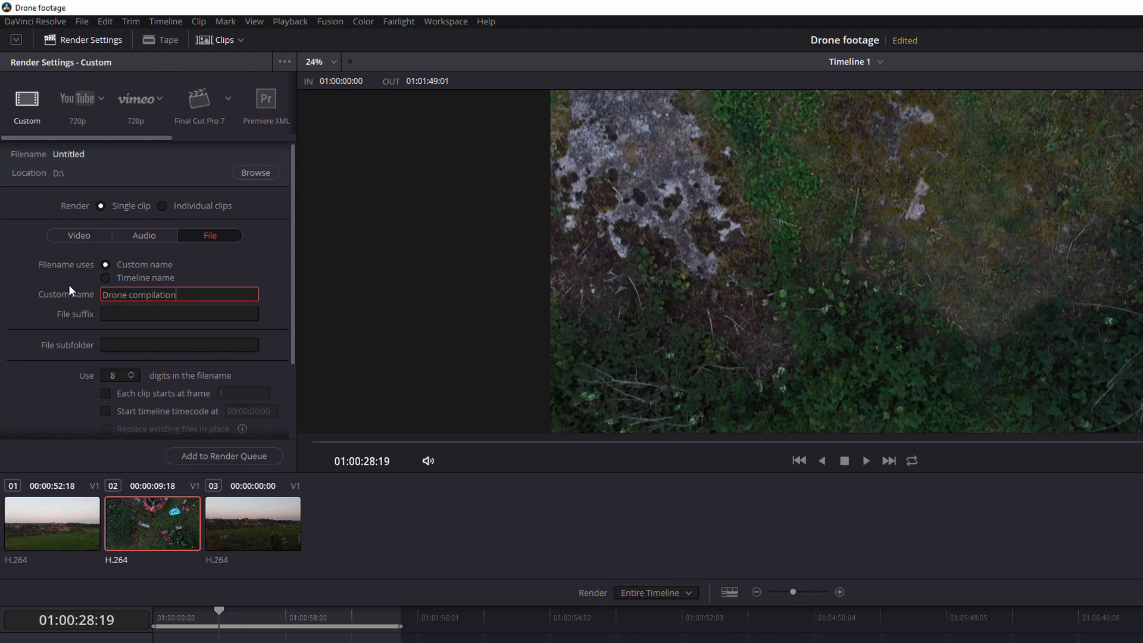
left_click(208, 313)
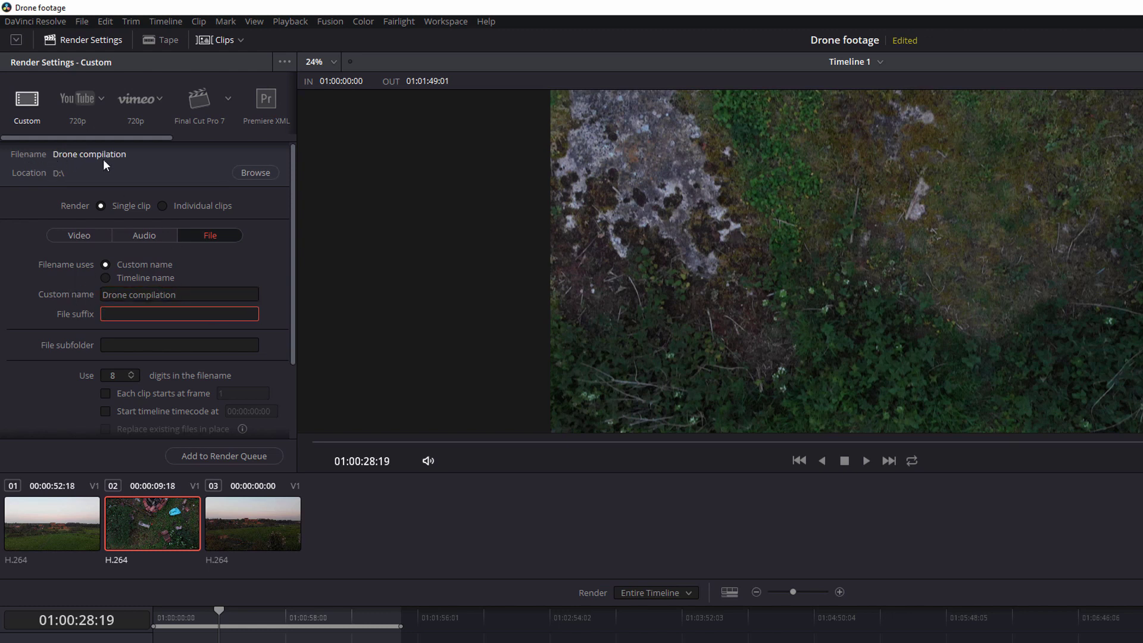
left_click(56, 173)
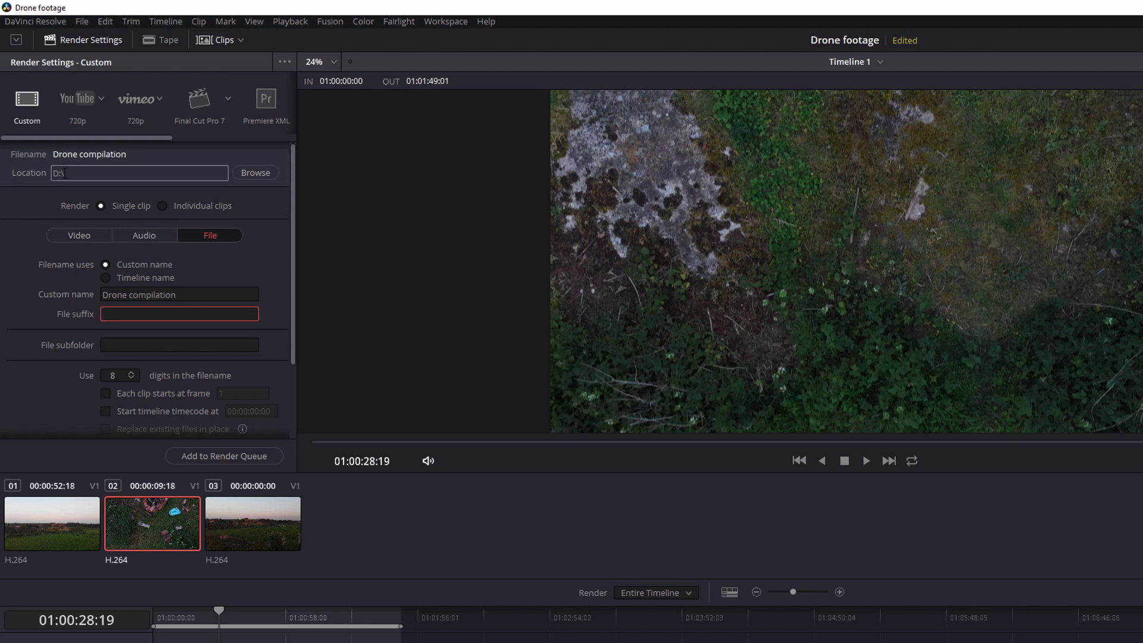
key("Return")
Step: Add the configured job to the render queue and start the render
left_click(226, 456)
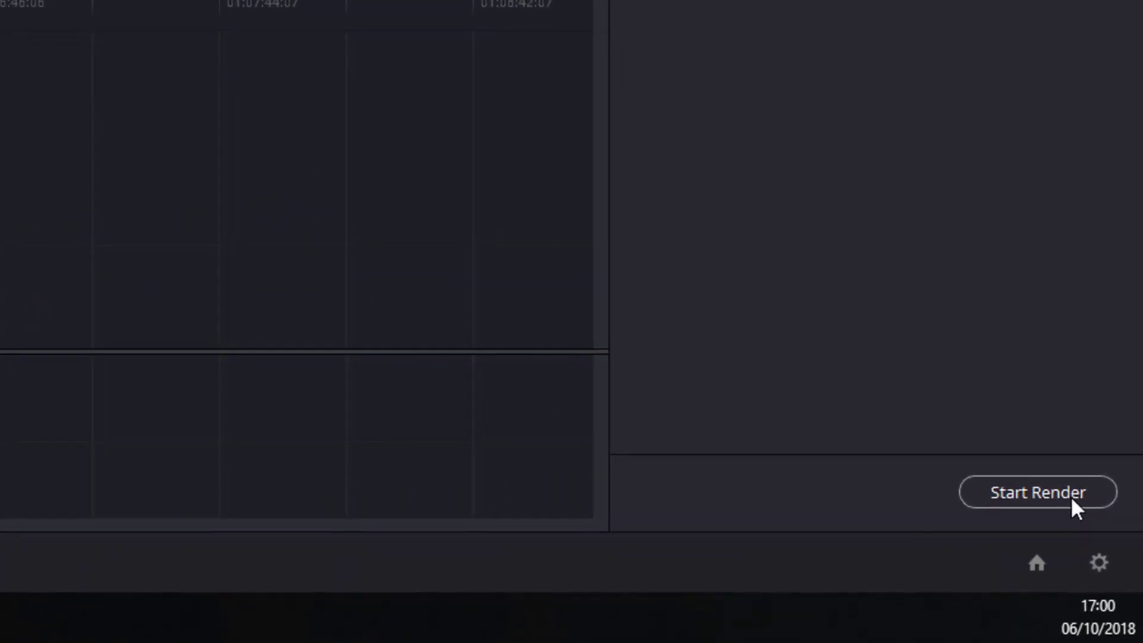
left_click(1070, 495)
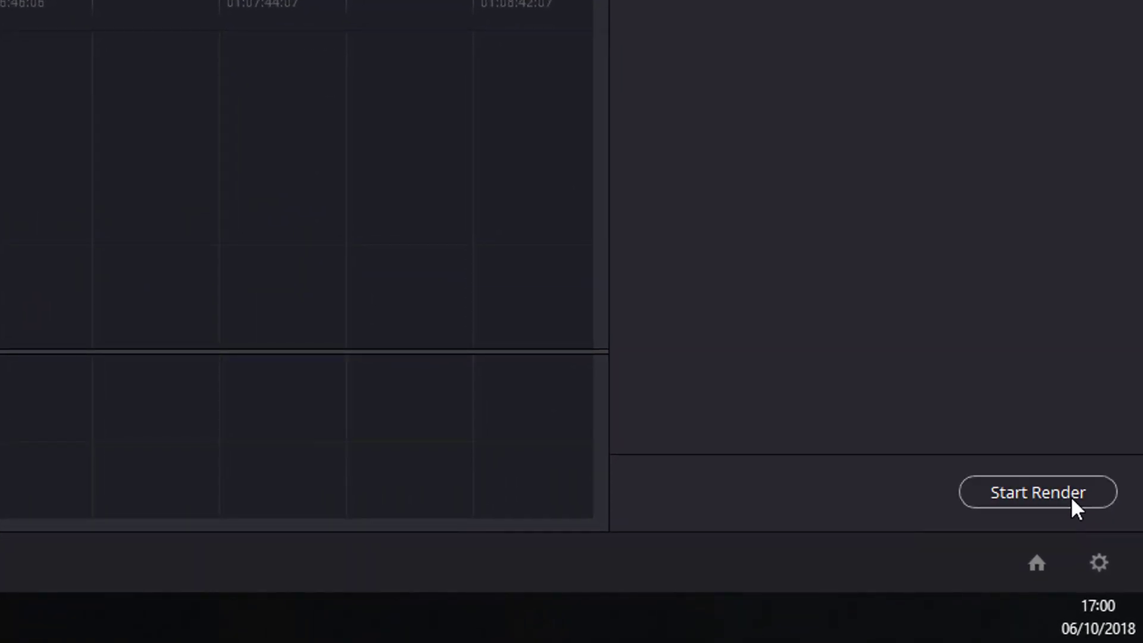